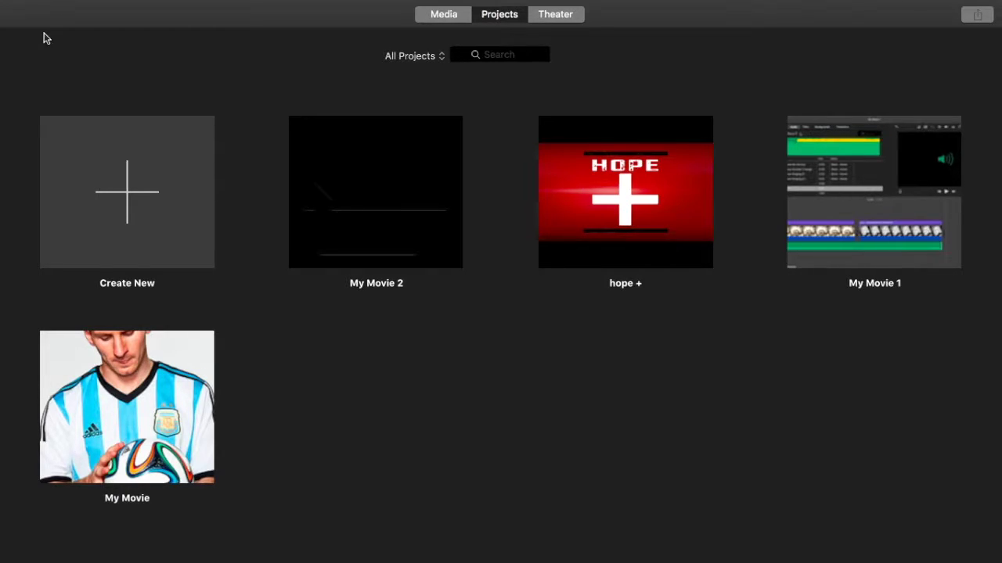
Step: Create a new Movie project
left_click(112, 177)
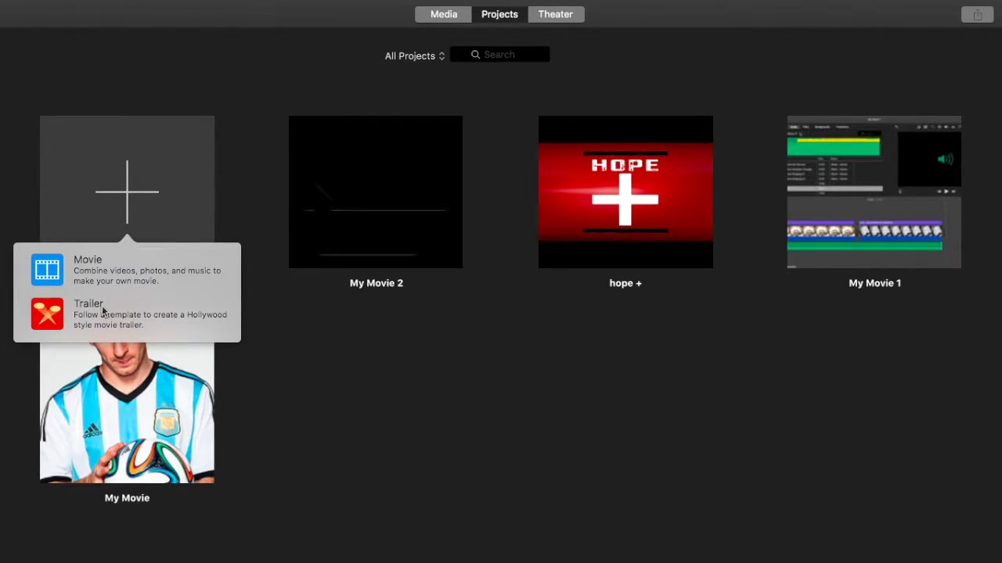
left_click(101, 264)
left_click(101, 261)
left_click(101, 264)
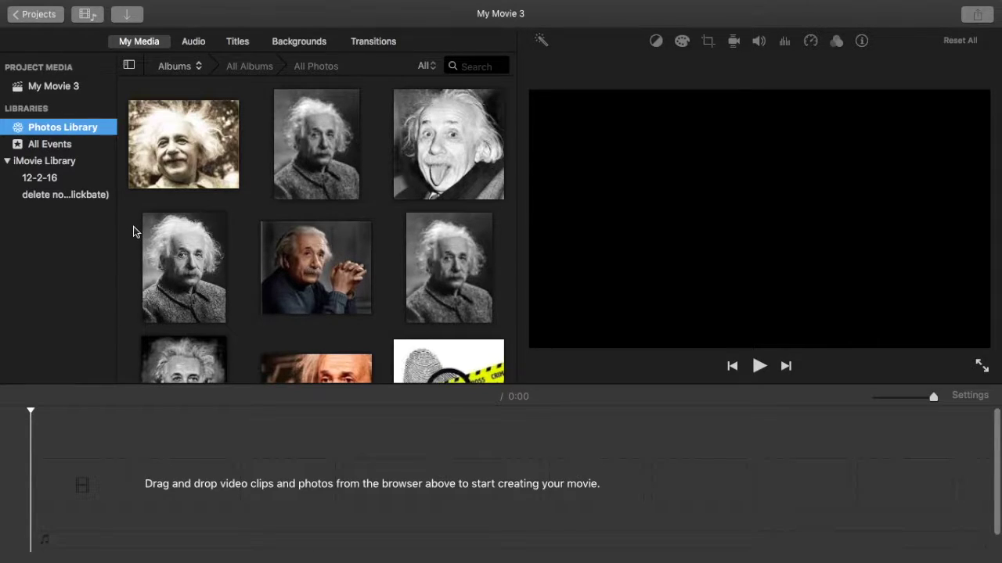
Step: Add the first two Einstein photos from the Photos Library to the timeline, one after the other
scroll(133, 231, "down", 10)
scroll(133, 231, "down", 2)
scroll(133, 226, "up", 10)
left_click(178, 123)
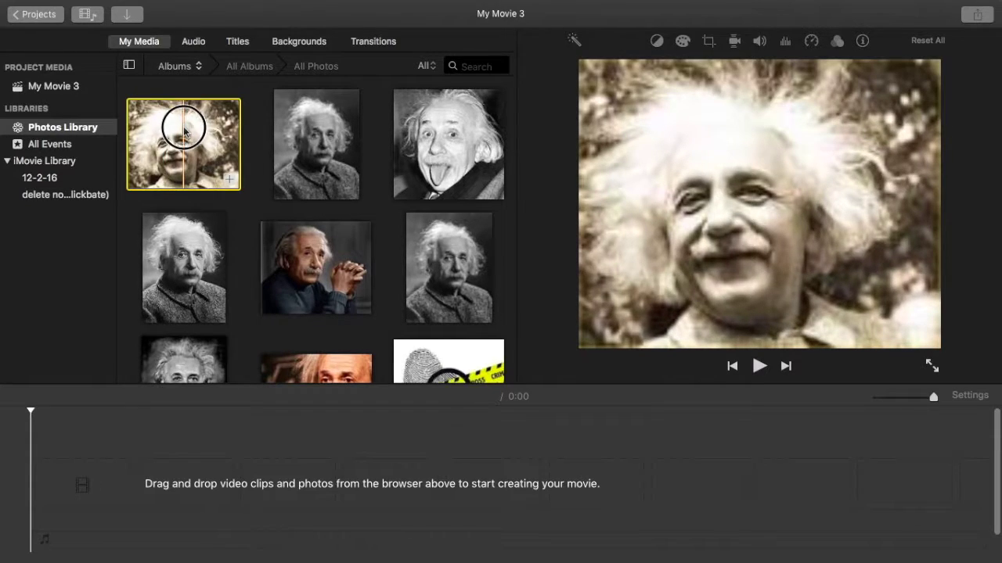
left_click_drag(182, 164, 41, 475)
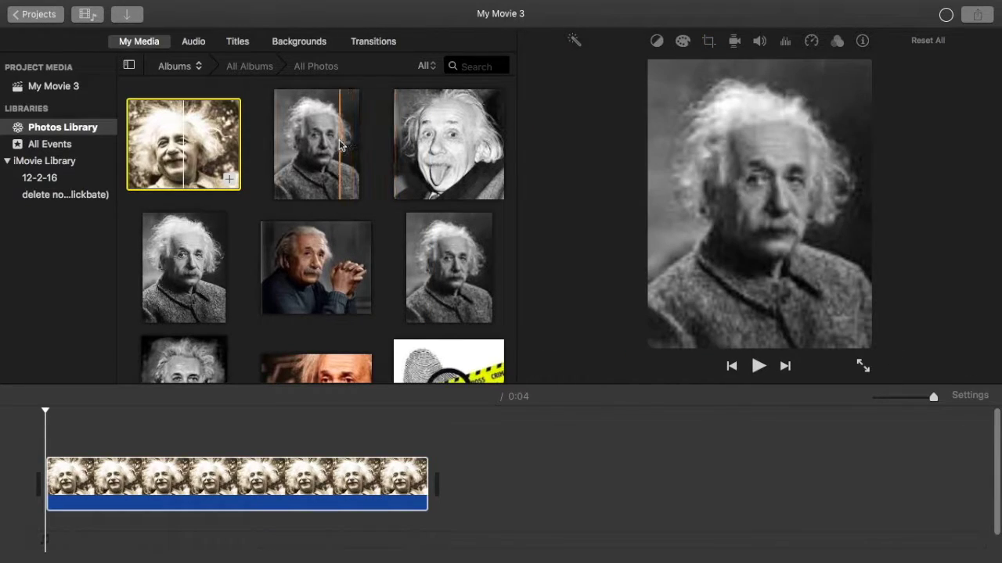
left_click_drag(317, 123, 501, 470)
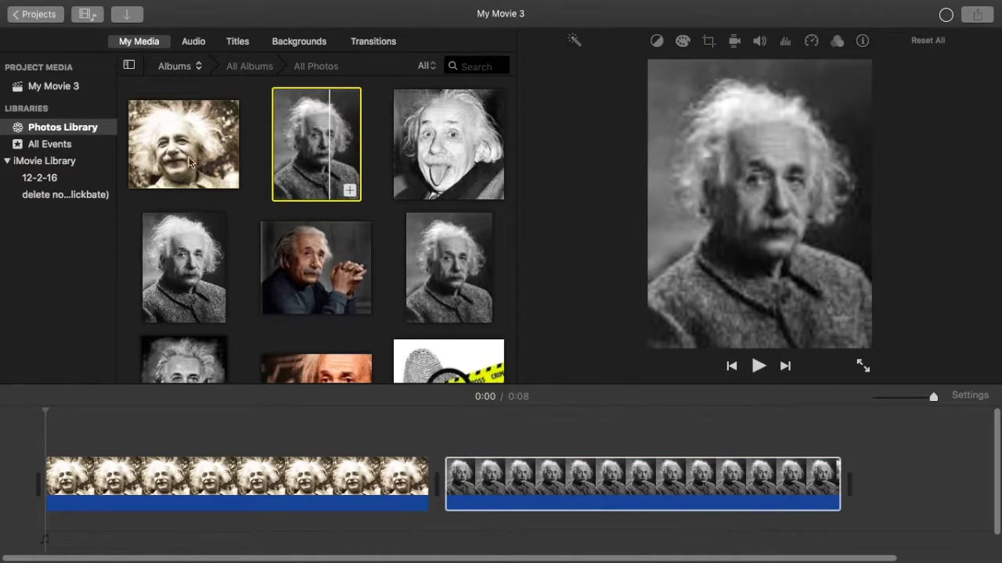
scroll(296, 243, "down", 10)
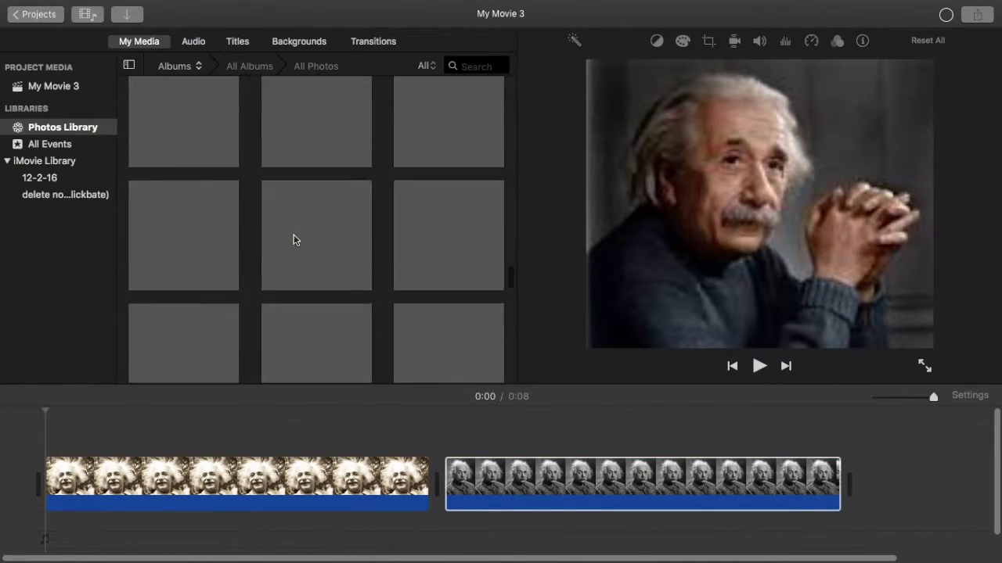
scroll(295, 240, "up", 10)
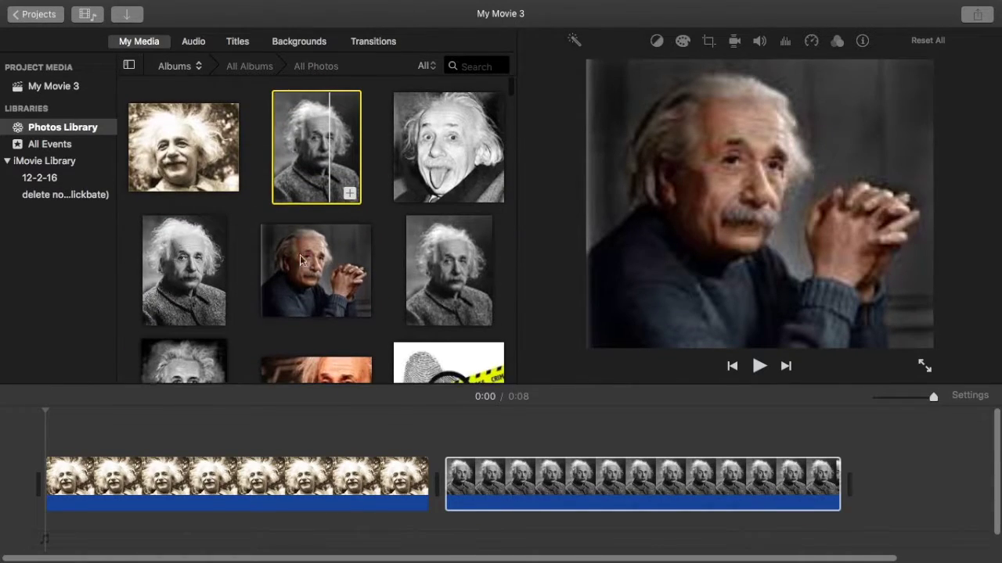
Step: Place a Reveal title over each of the two photo clips in the timeline
left_click(237, 41)
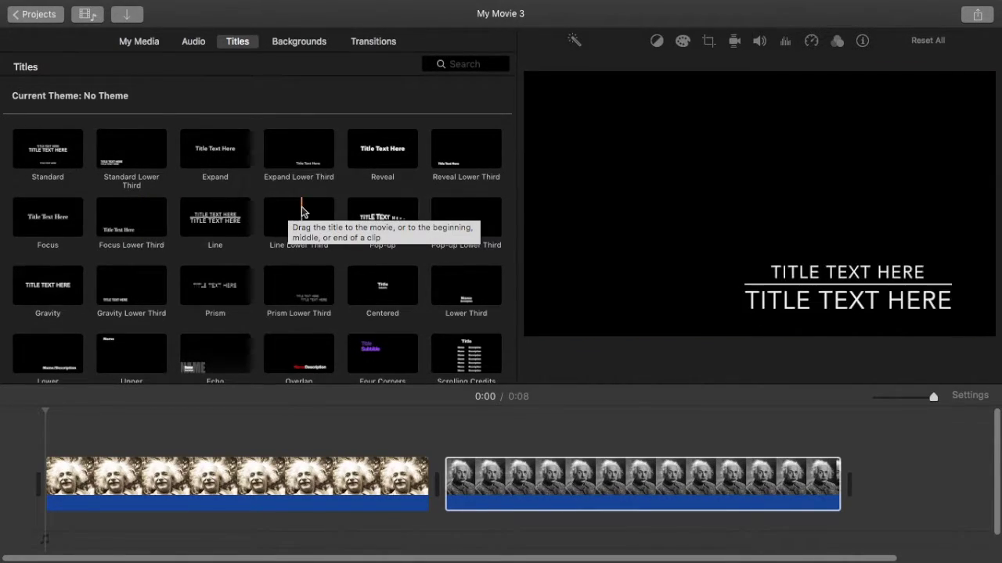
scroll(219, 151, "down", 2)
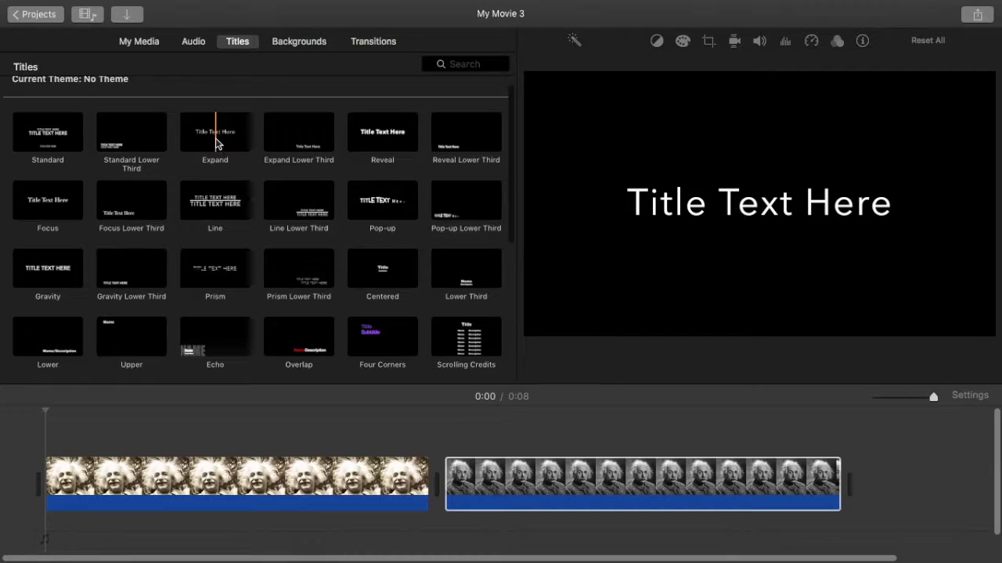
left_click_drag(380, 130, 47, 438)
left_click_drag(380, 114, 466, 412)
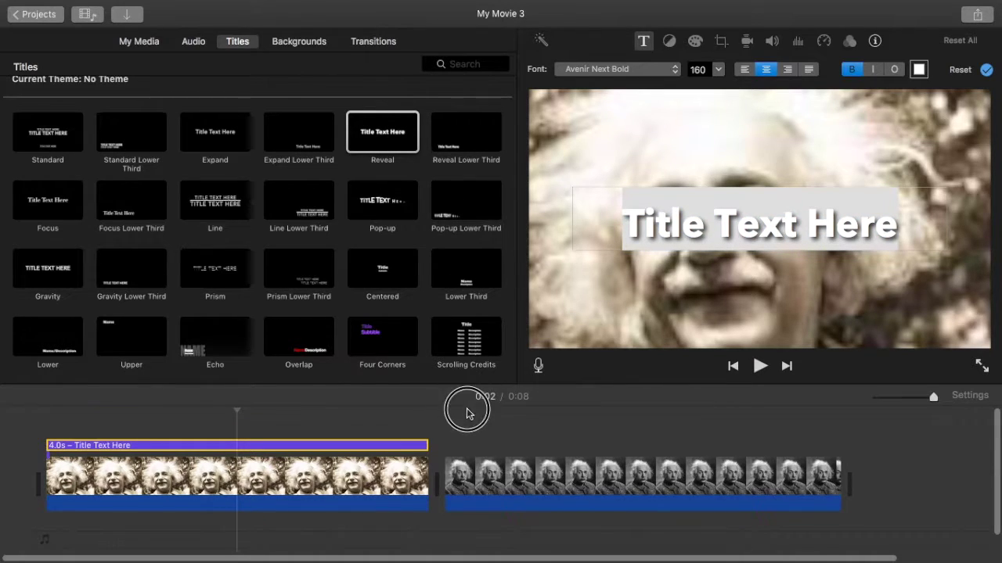
left_click_drag(383, 143, 438, 441)
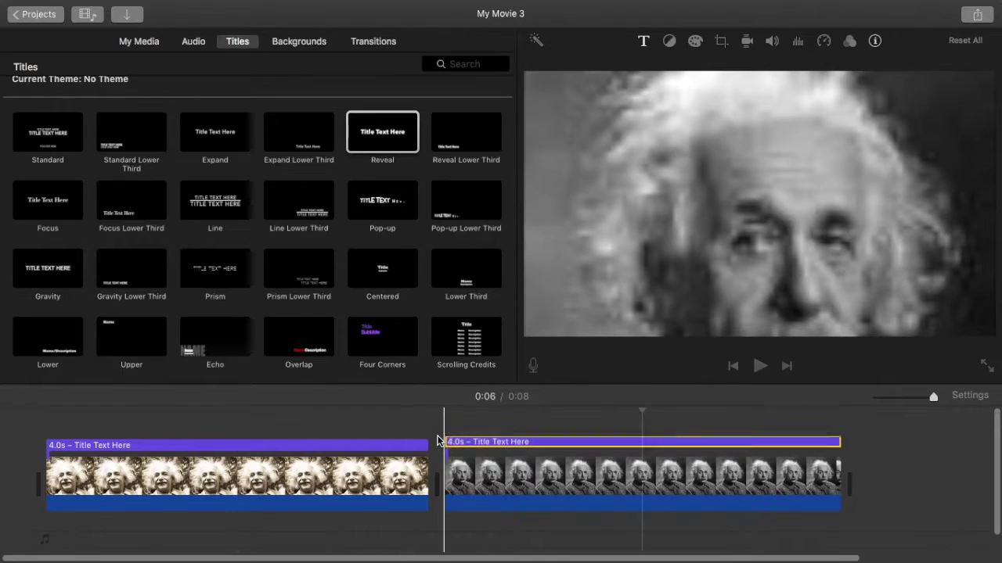
Step: Clear the title text over the first clip and re-enter it as "Title Text Here"
left_click(290, 445)
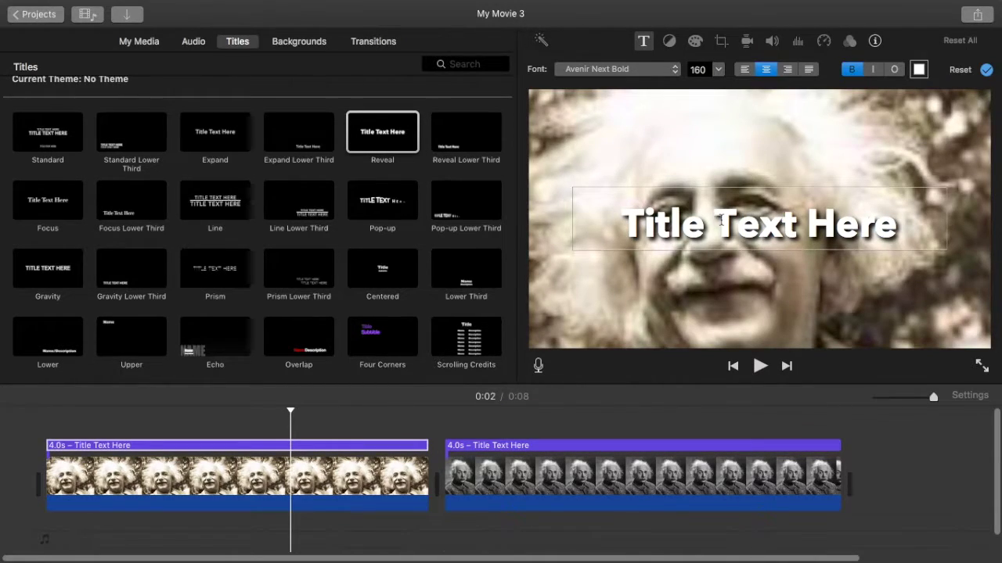
double_click(720, 222)
left_click(721, 222)
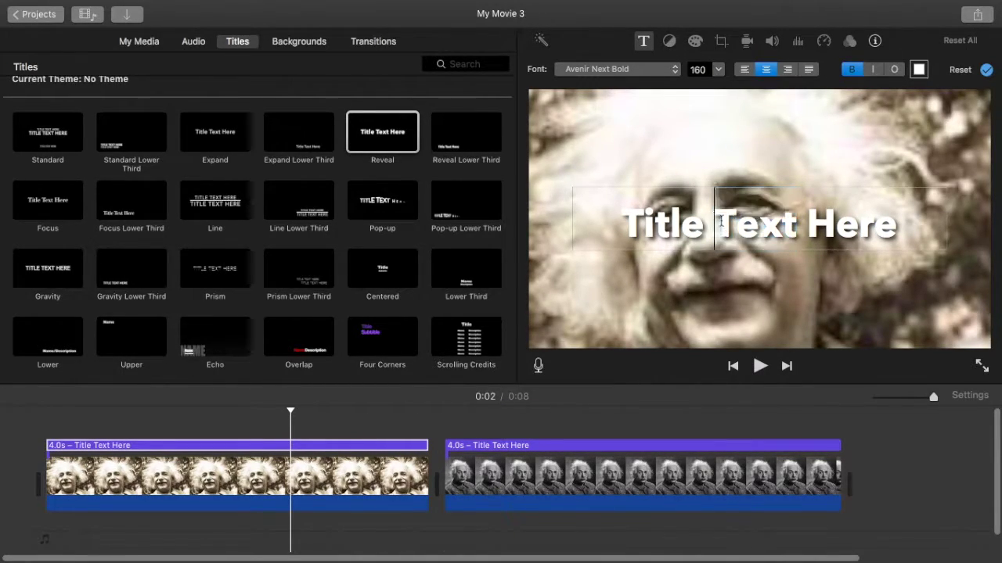
triple_click(721, 222)
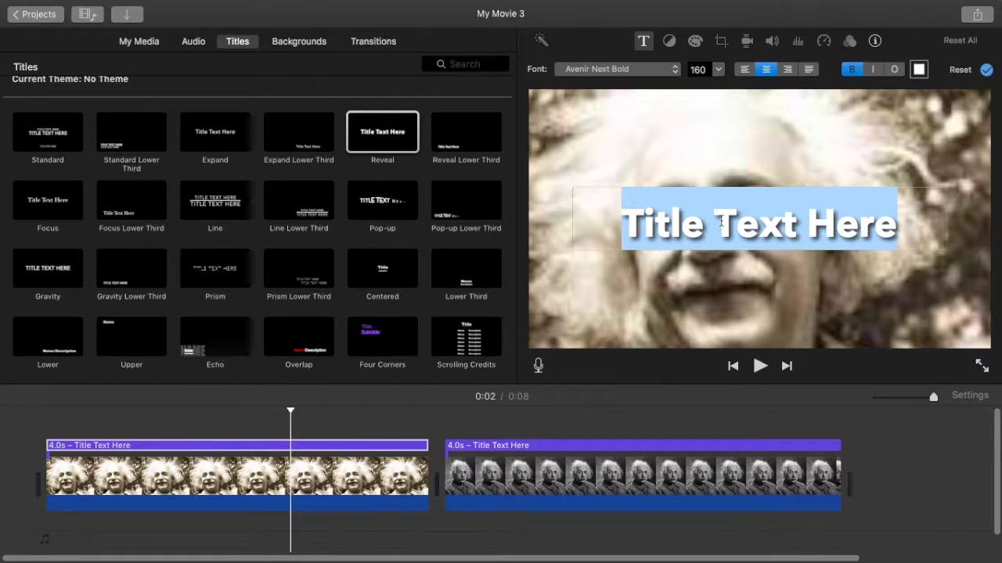
key("BackSpace")
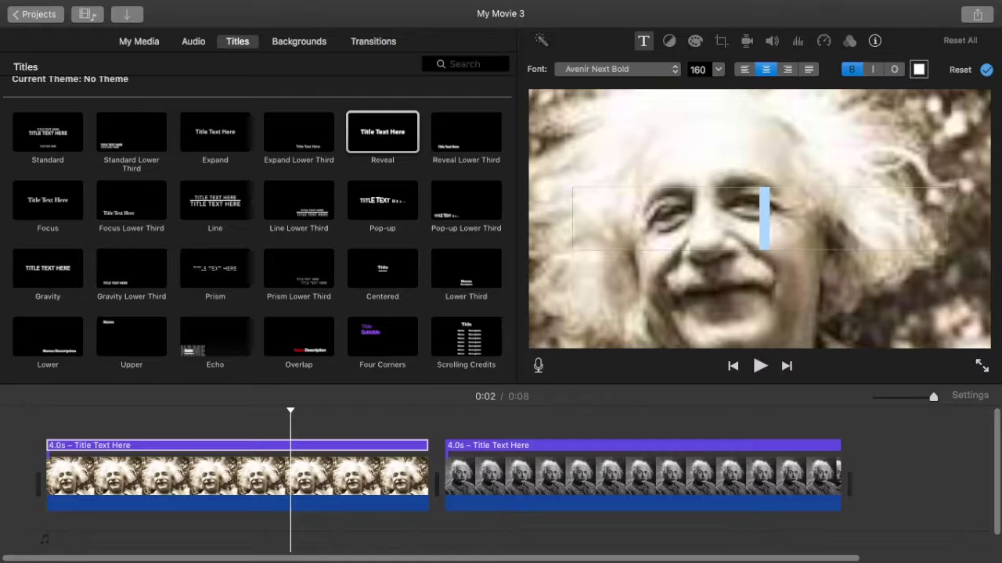
type("T")
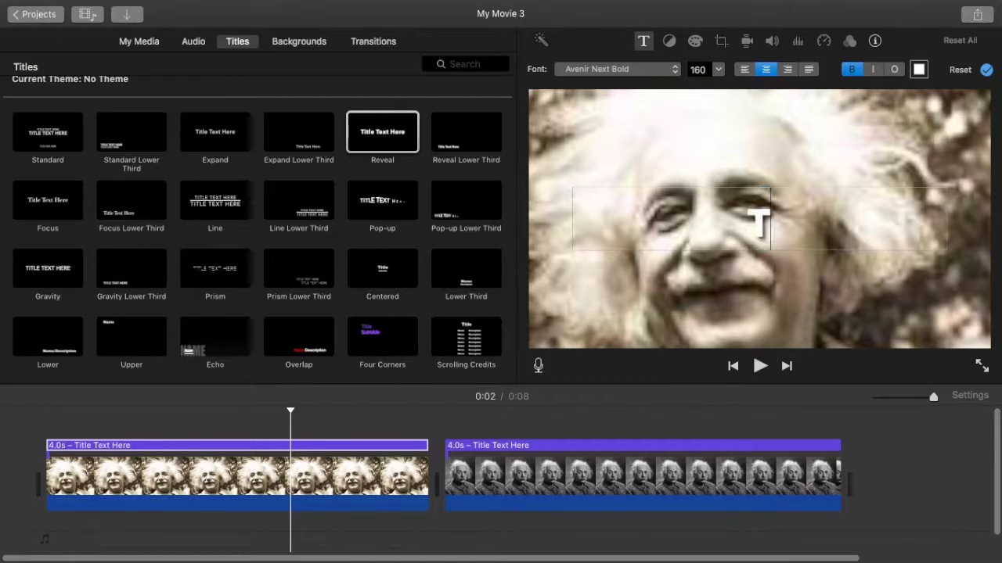
type("itle")
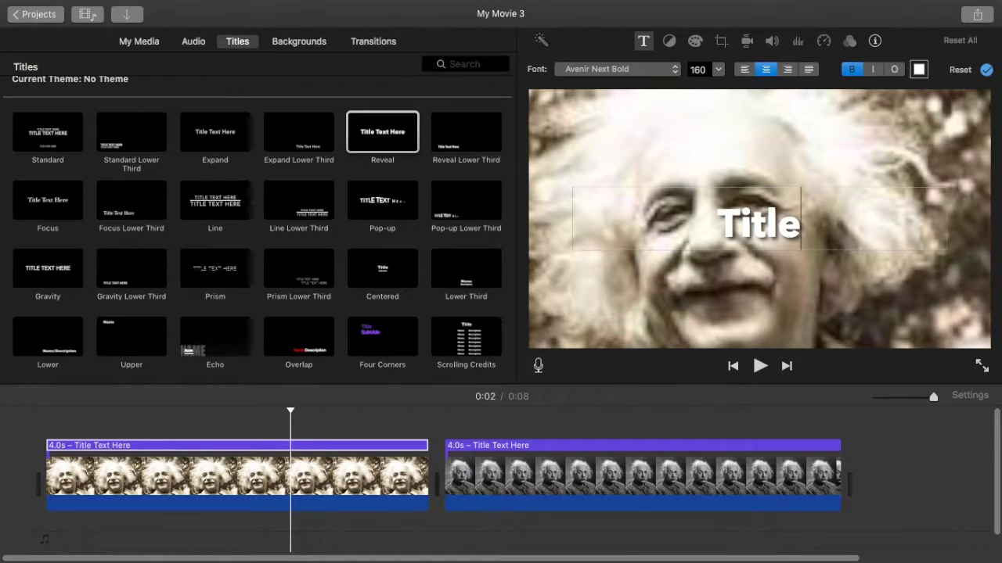
type(" Text Here")
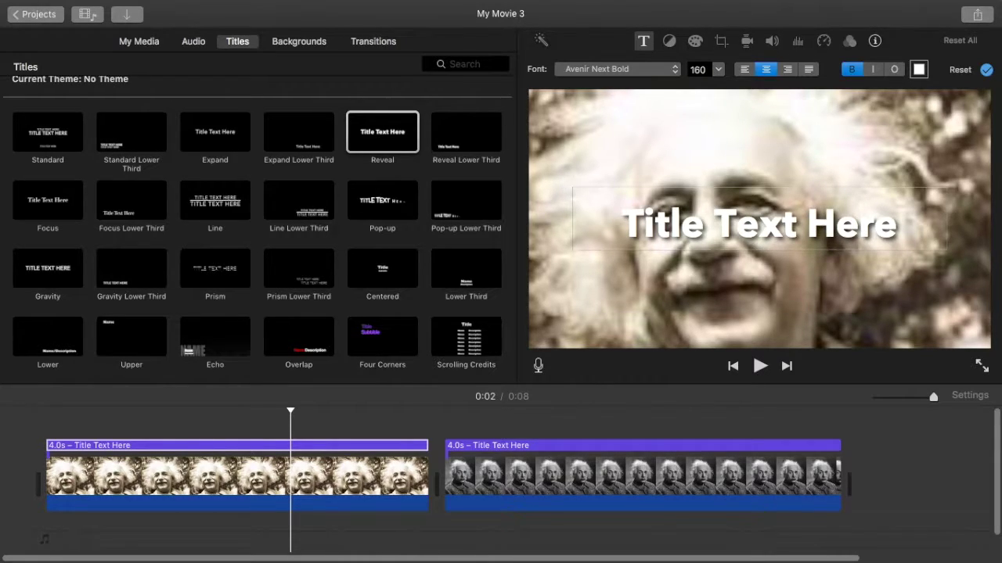
Step: Replace the title text over the first clip with "Albert Einstein was a famous scientist."
key("super+a")
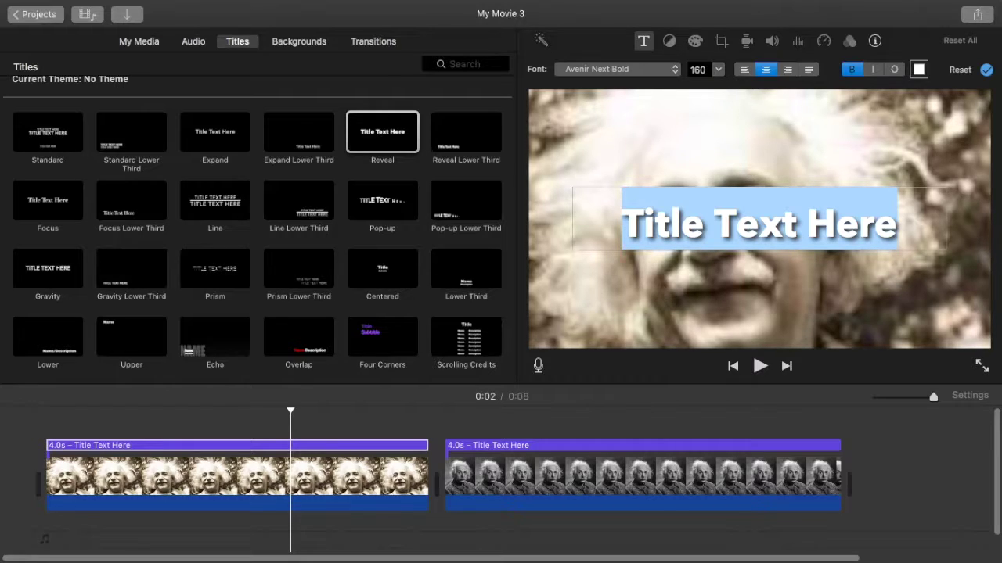
key("BackSpace")
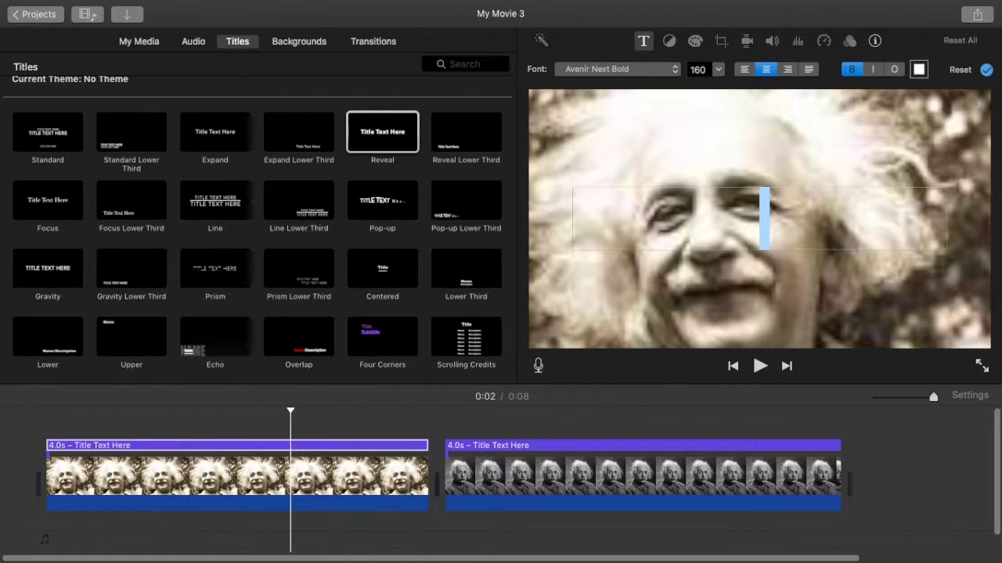
type("Al")
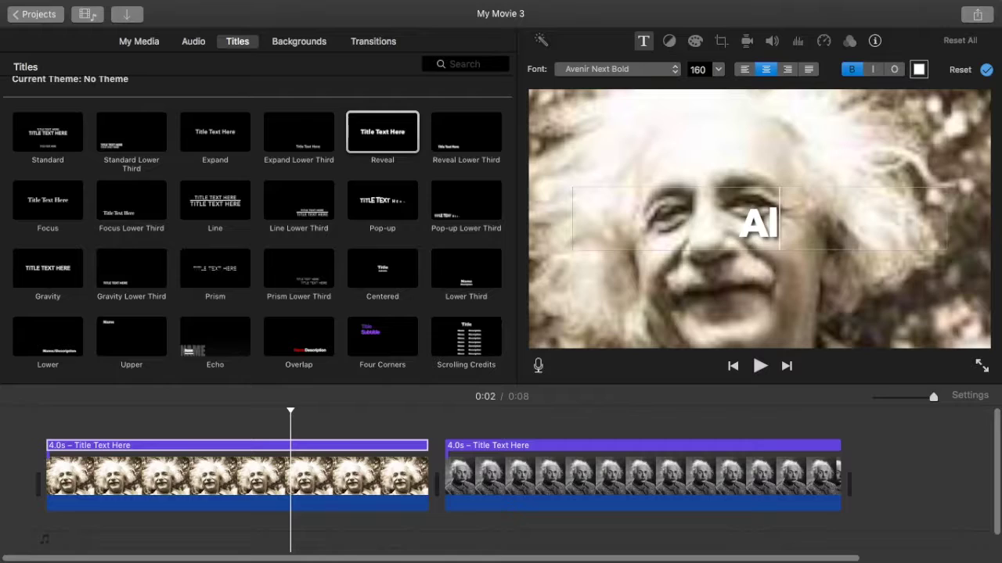
type("bert Ein")
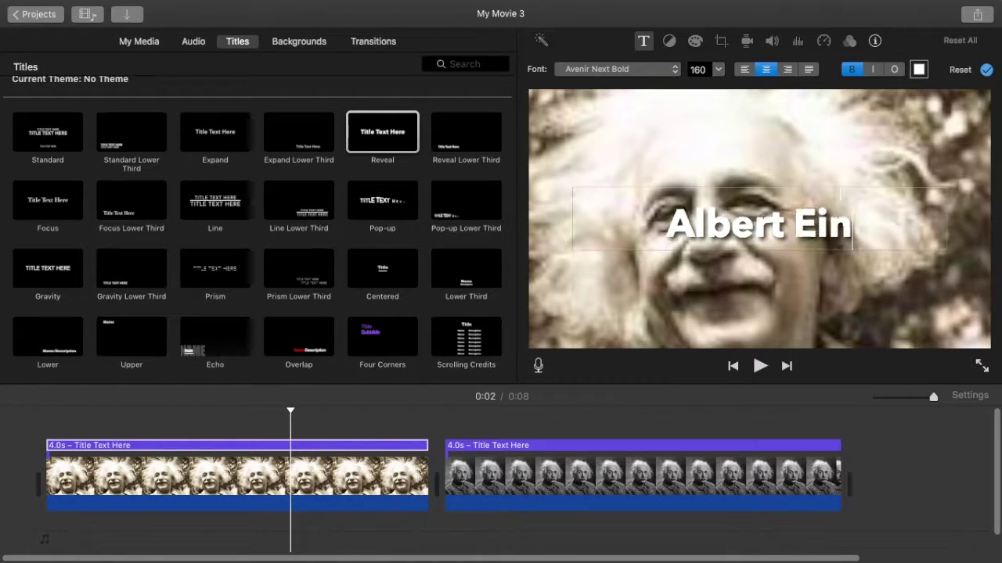
type("ste")
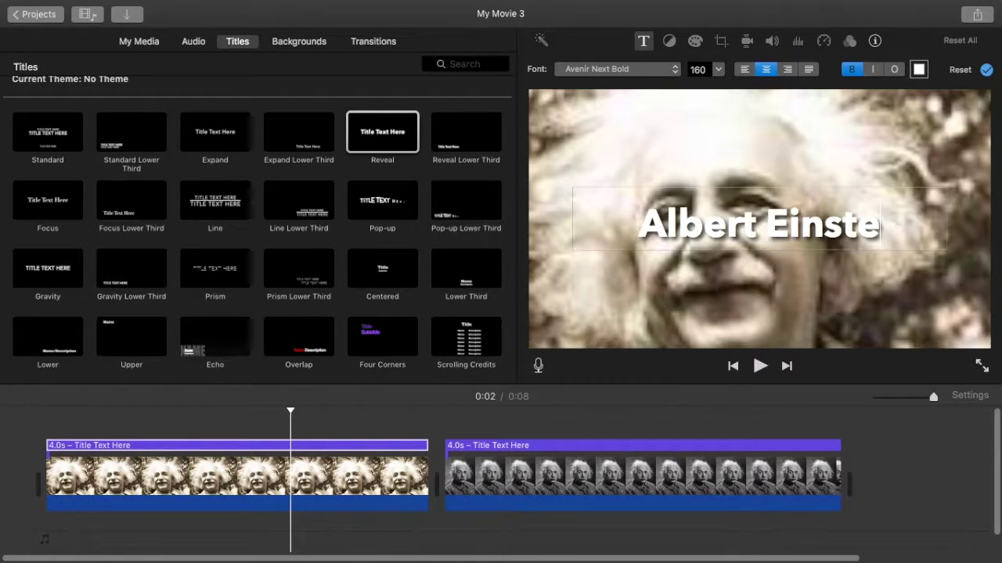
type("in was")
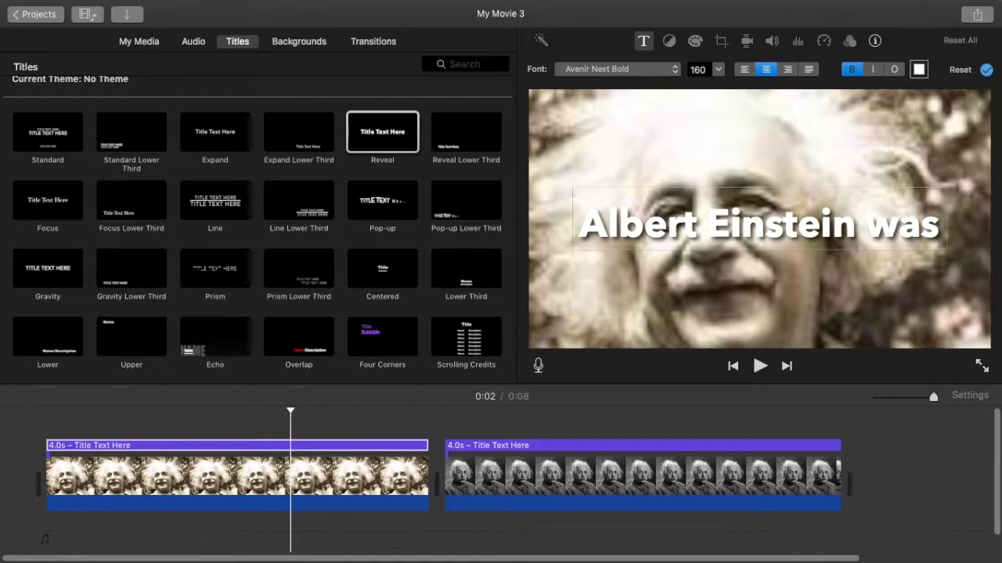
type(" a famo")
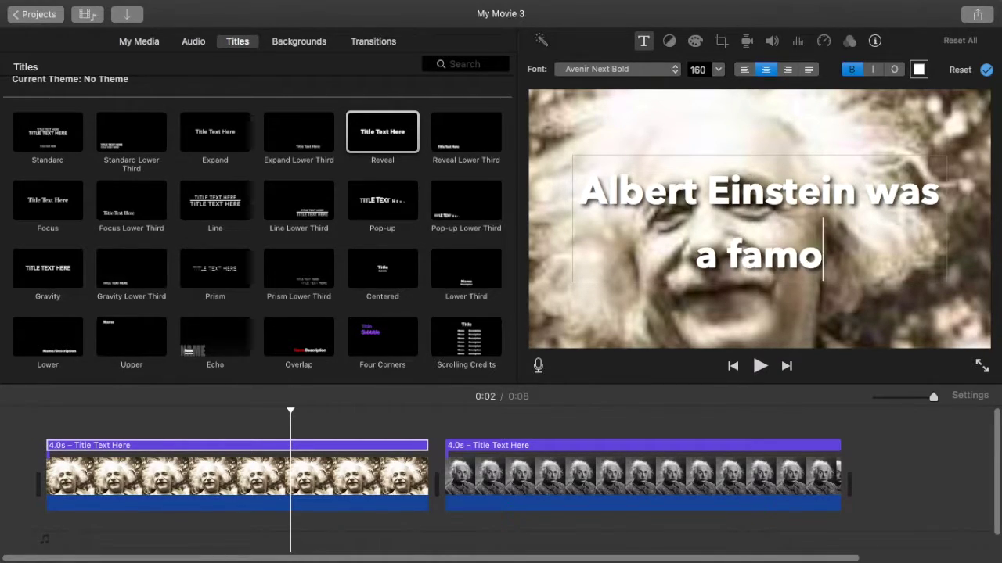
type("us sc")
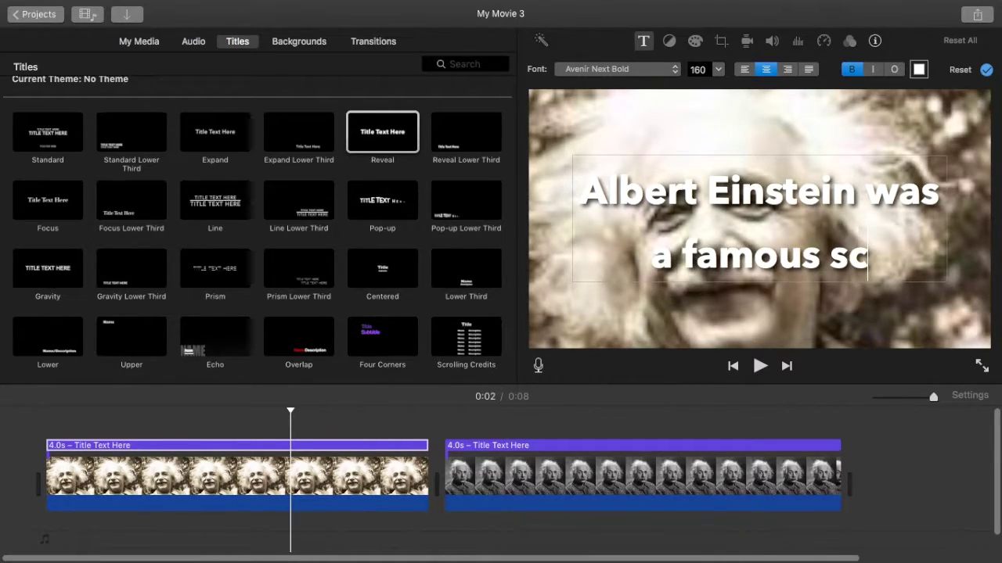
type("ientis")
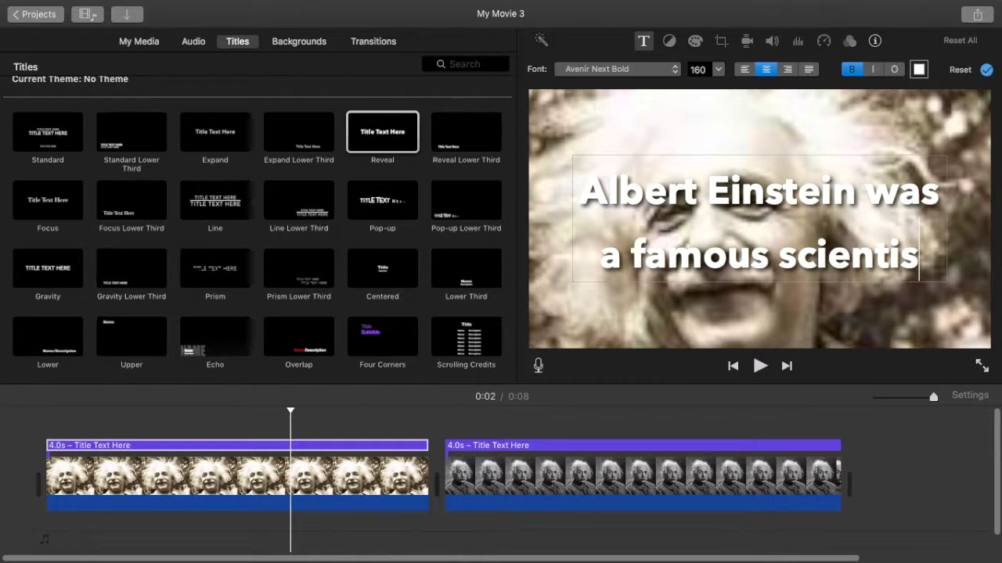
type("t.")
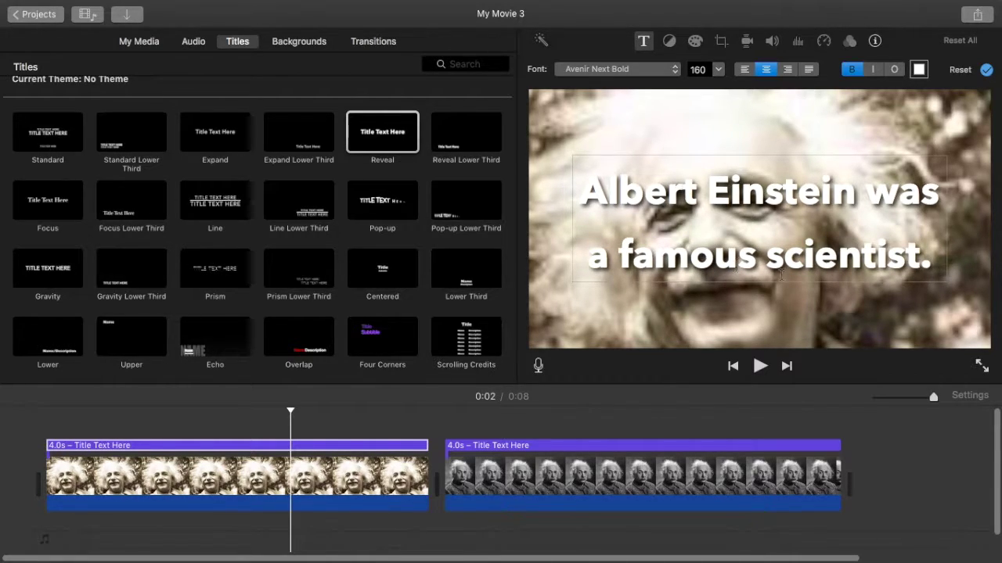
Step: Delete the titles over both clips and undo the two deletions
left_click(537, 447)
left_click(550, 444)
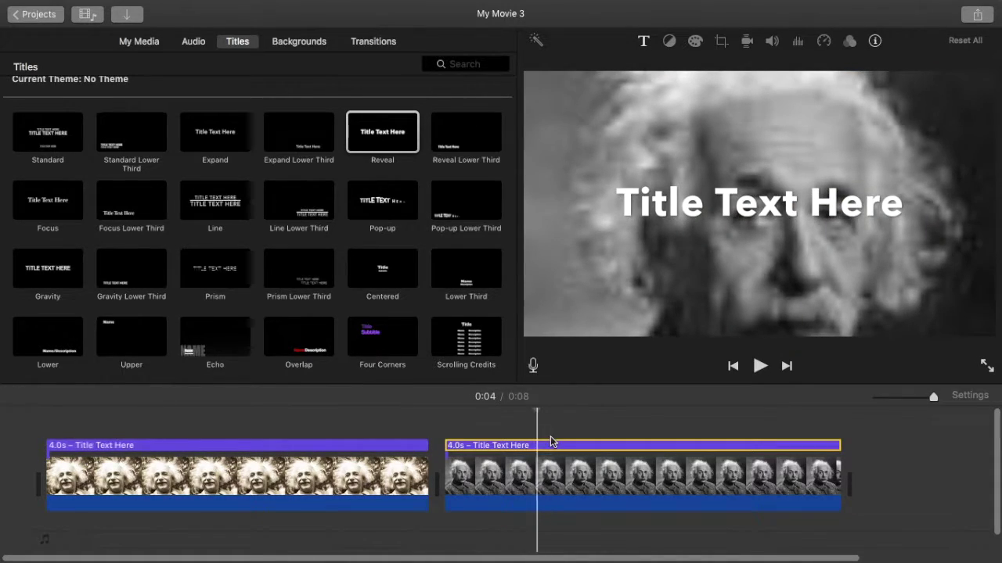
key("Delete")
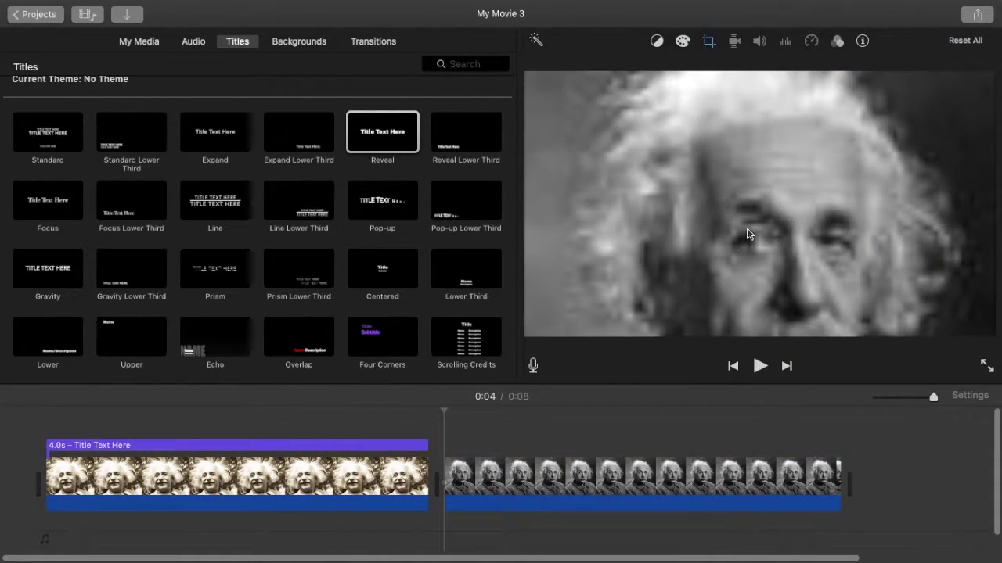
key("Delete")
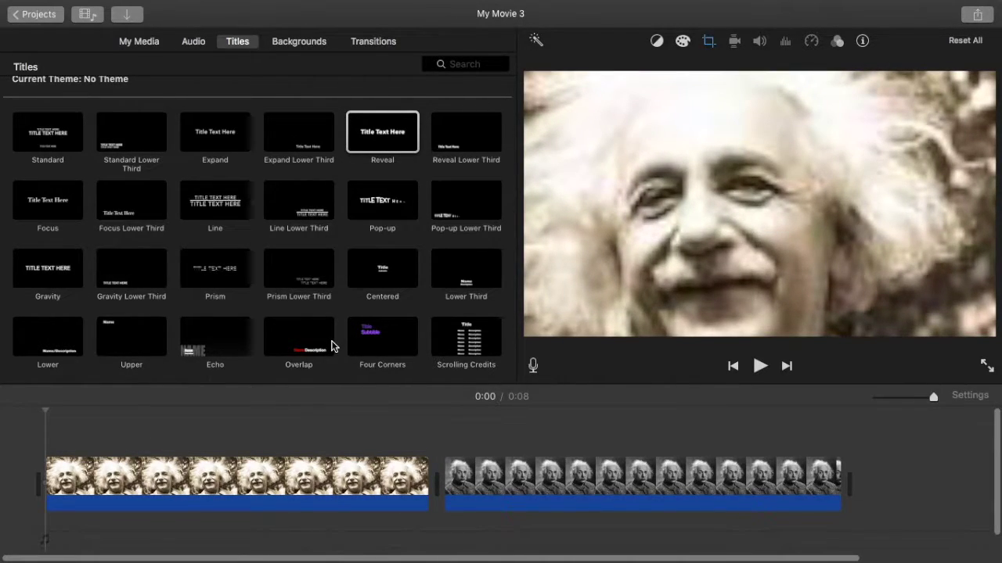
key("super+z")
key("super+z")
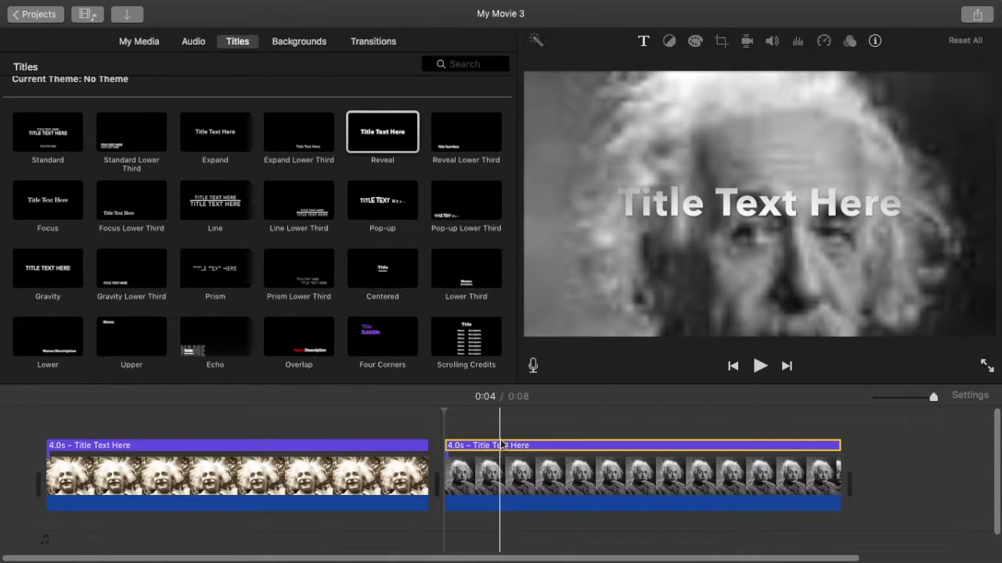
Step: Try to replace the title text over the second clip with "He created The Theory of Reletivity."
double_click(528, 444)
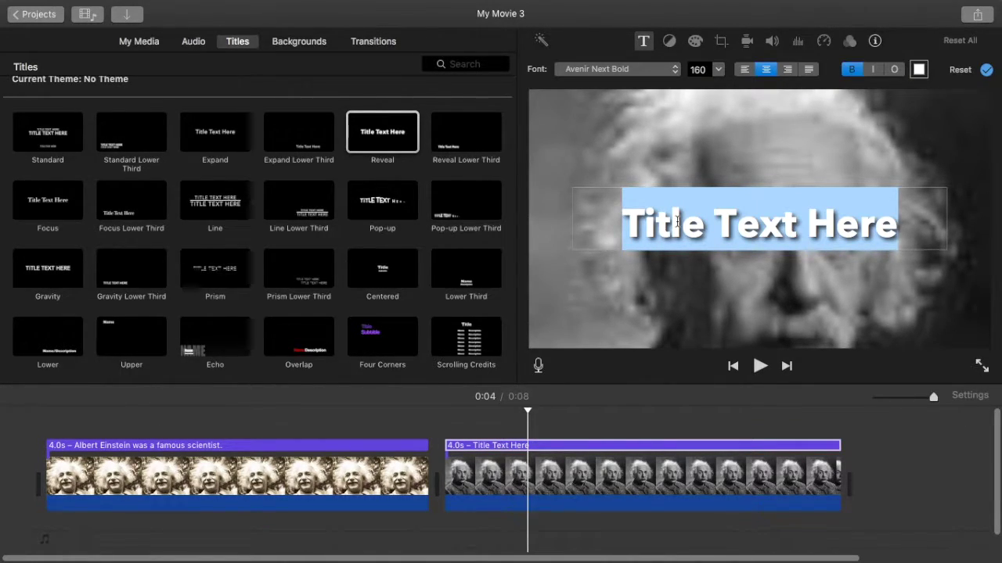
type("He")
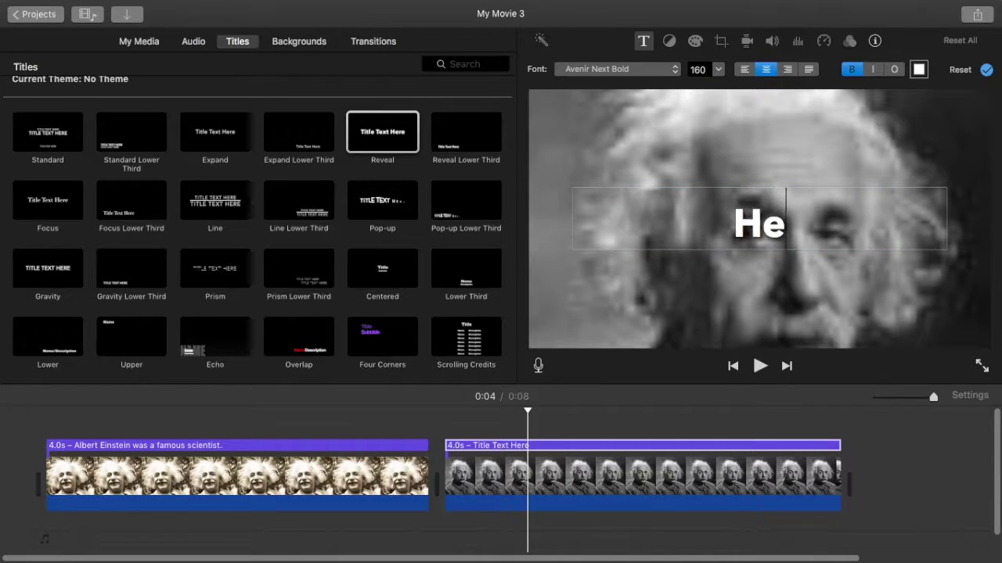
type(" created The Th")
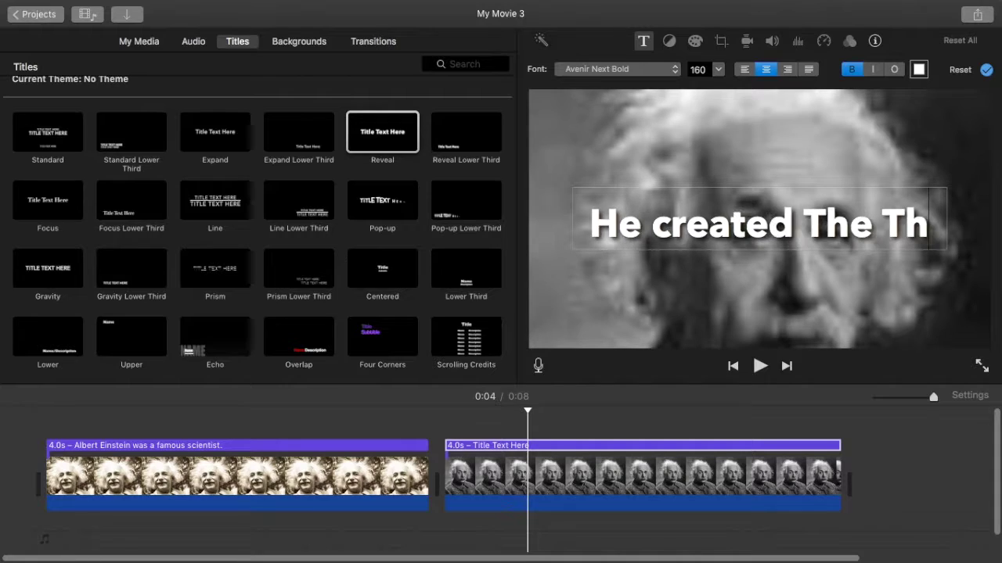
type("eory")
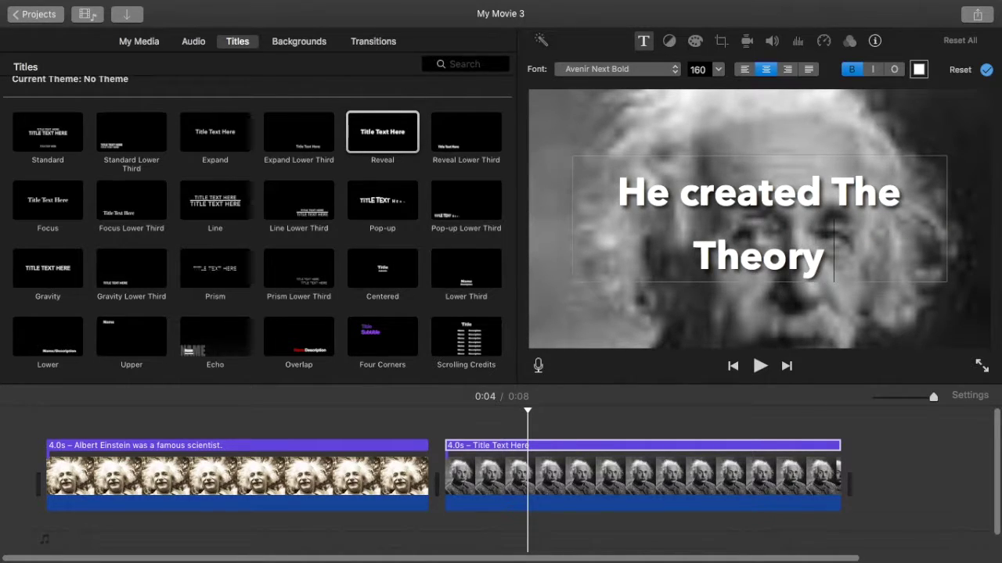
type(" of Rel")
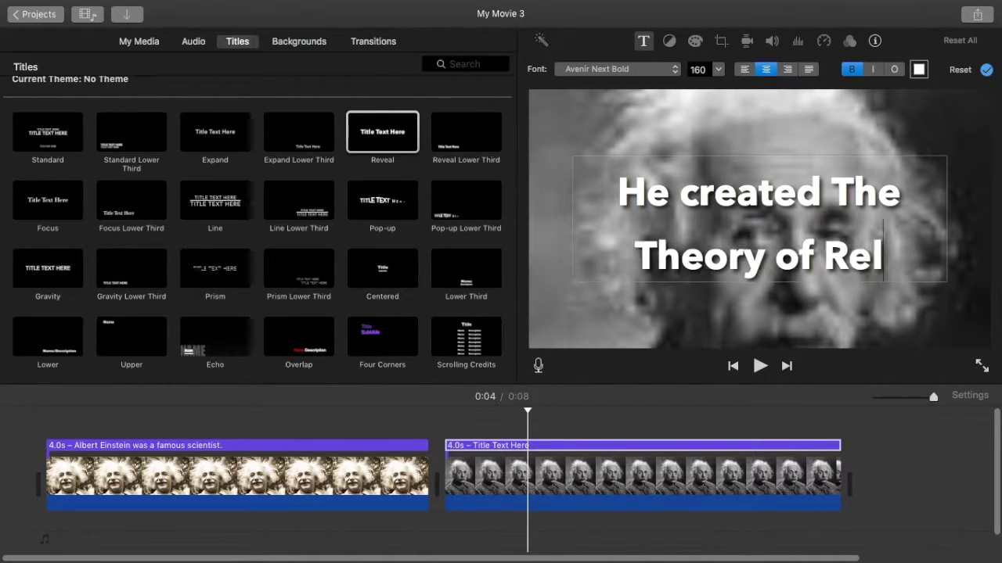
type("etivit")
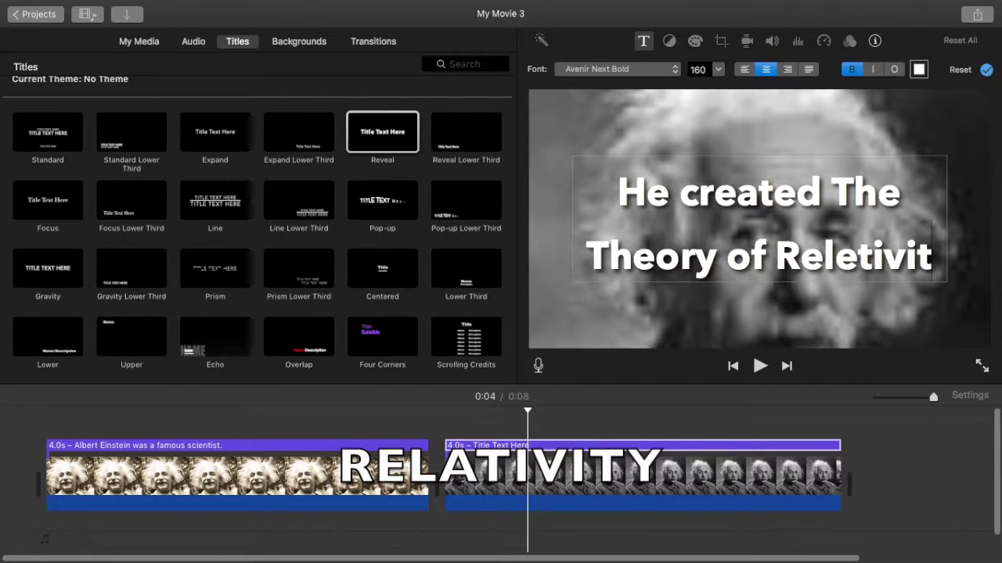
type("y.")
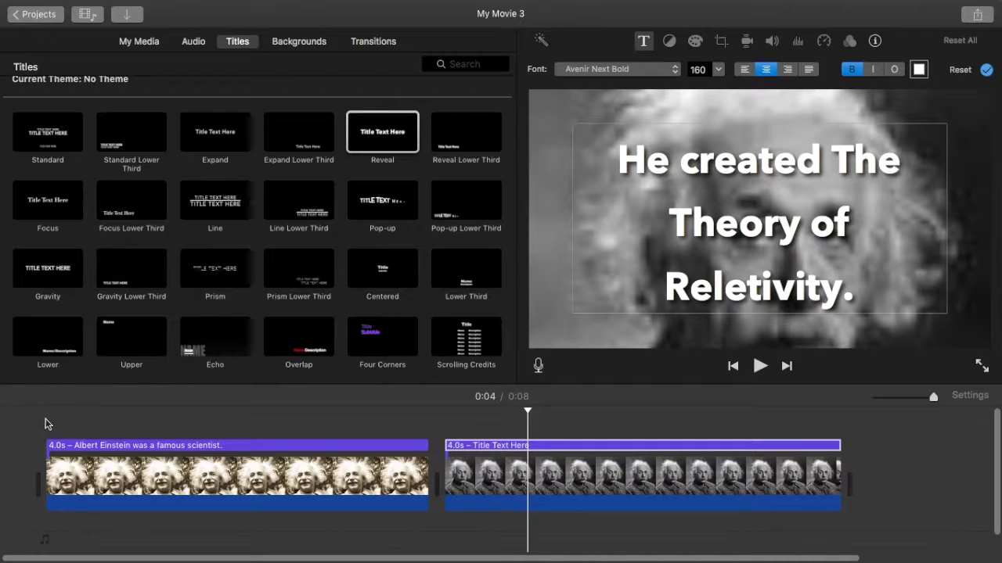
Step: Show the Theme Music tracks from the sound effects in the audio library
left_click(195, 43)
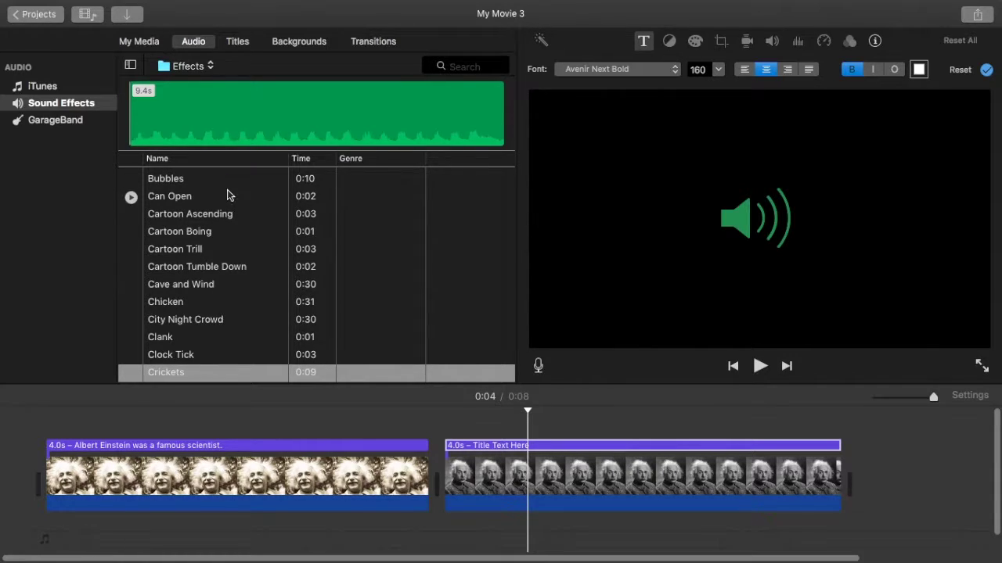
left_click(196, 69)
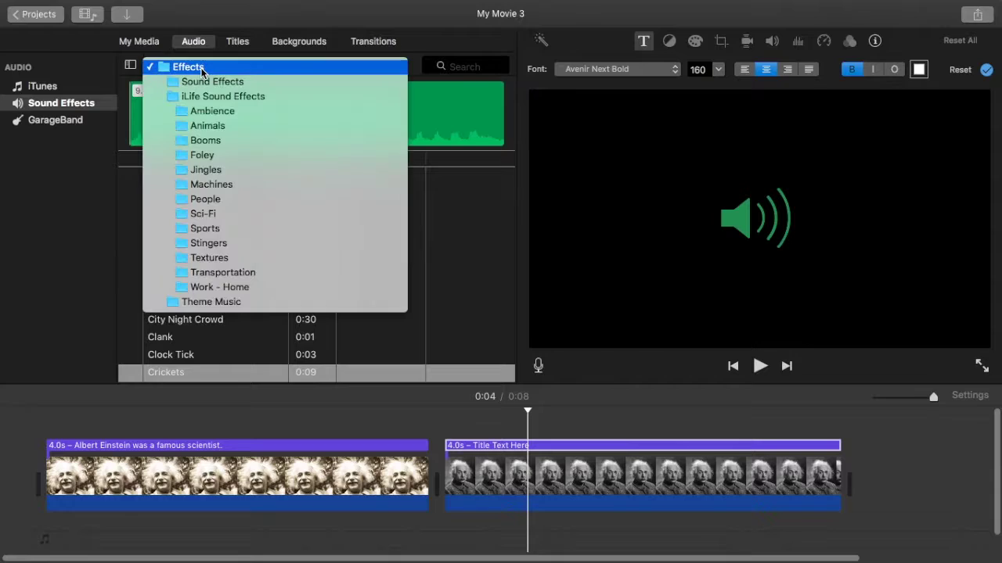
left_click(252, 302)
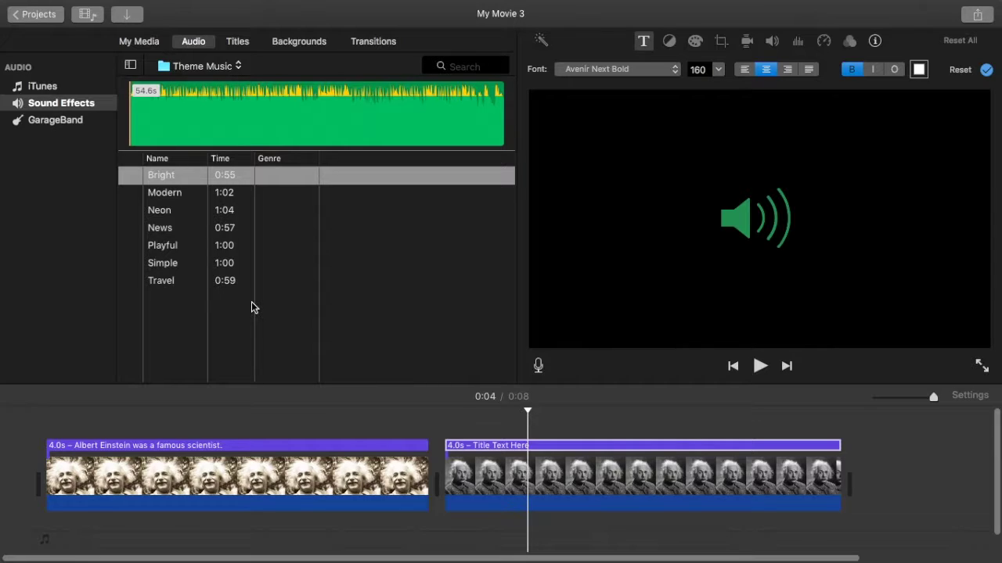
Step: Raise the system volume and listen to part of the Bright theme track
mouse_move(162, 177)
key("XF86AudioRaiseVolume")
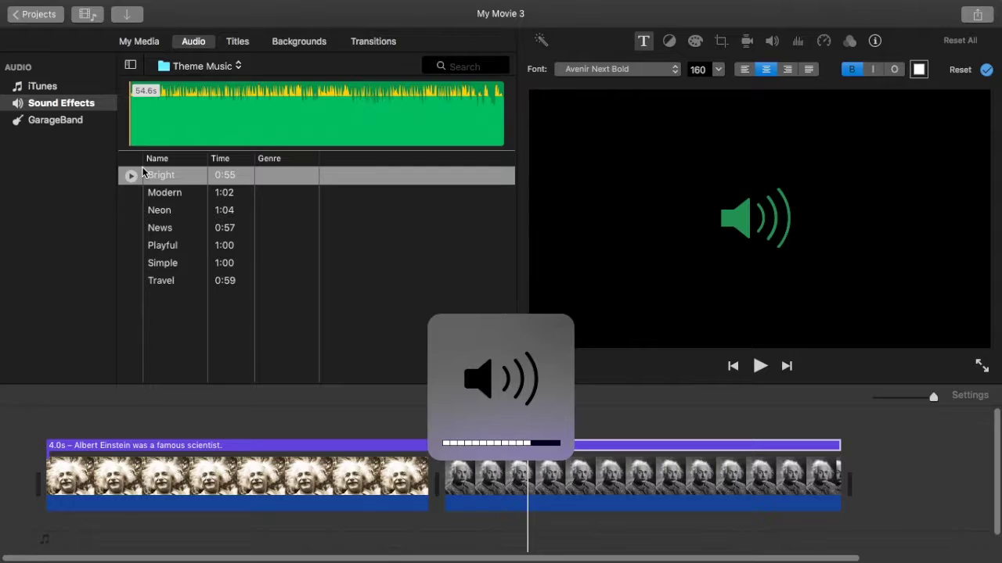
left_click(133, 175)
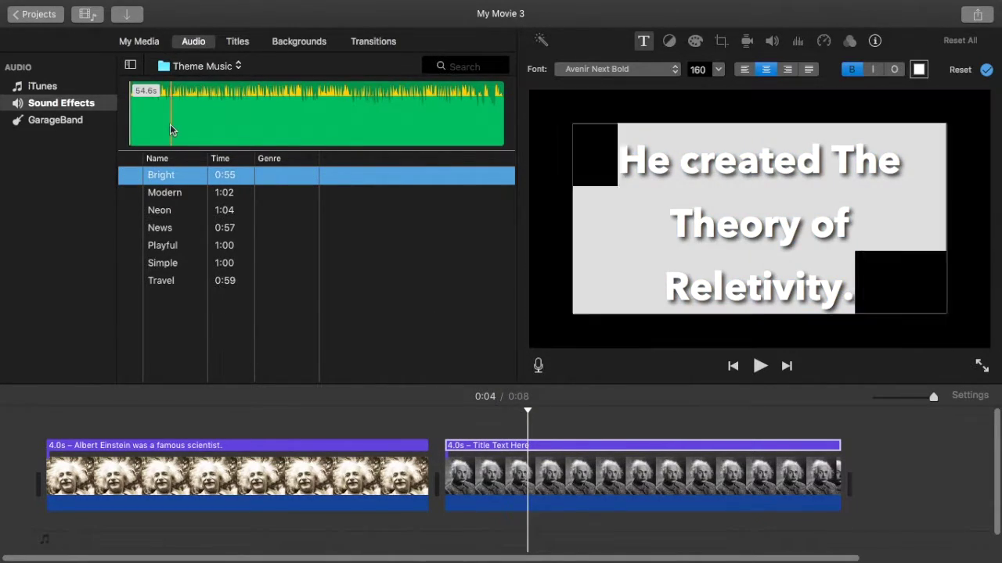
left_click(162, 143)
key("space")
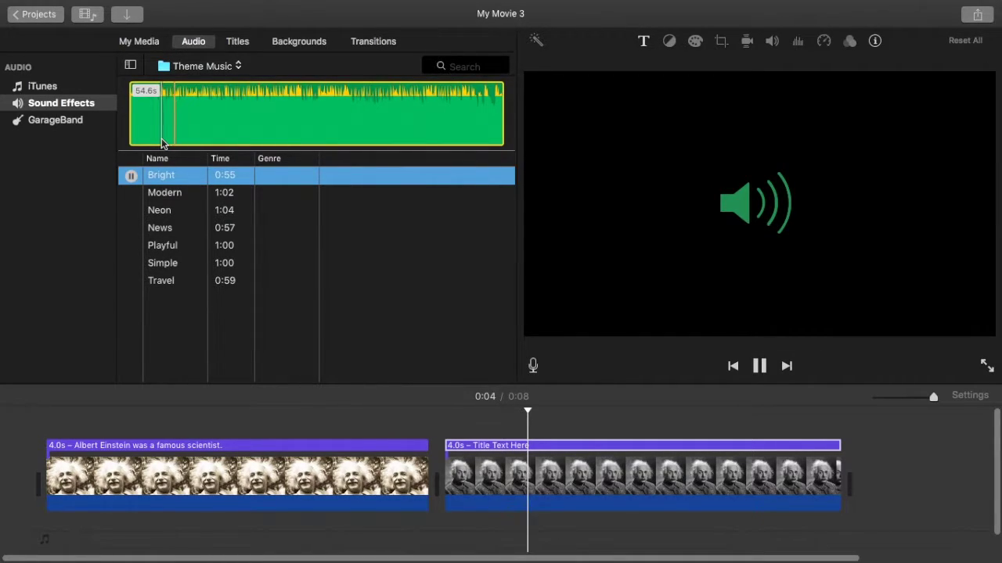
left_click(132, 179)
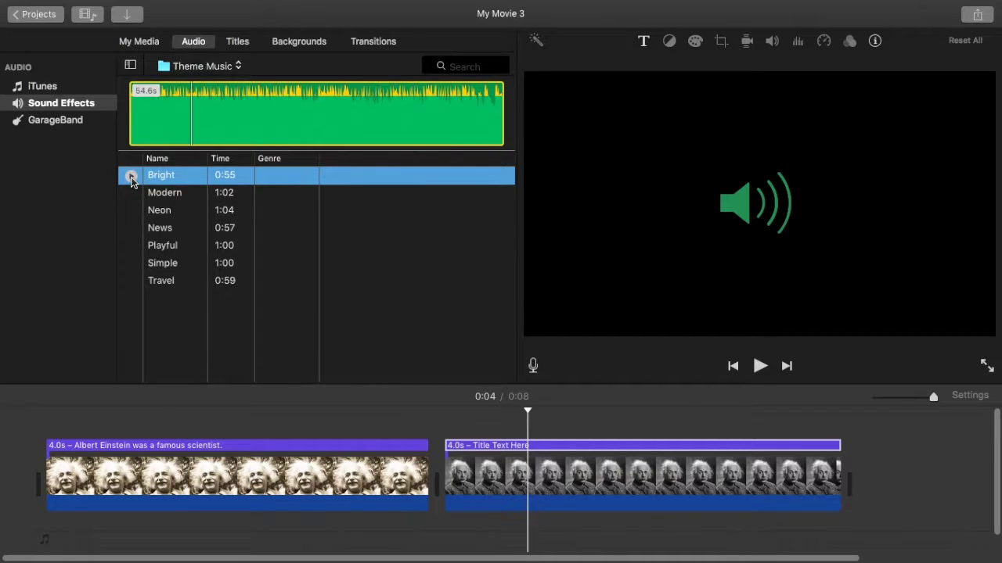
Step: Preview the Modern theme track and place it as background music from the start of the timeline
left_click(131, 197)
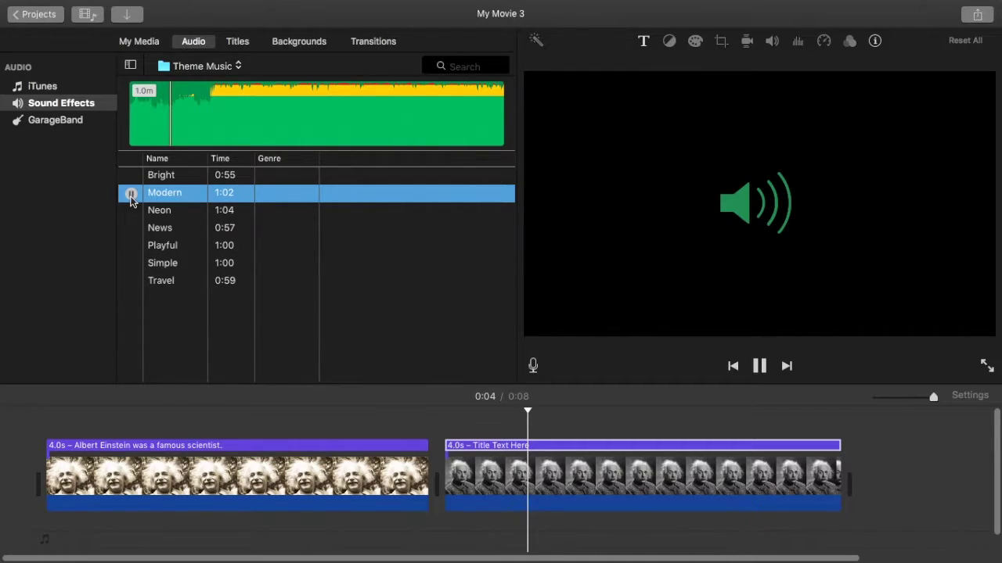
left_click(131, 194)
left_click_drag(179, 197, 46, 548)
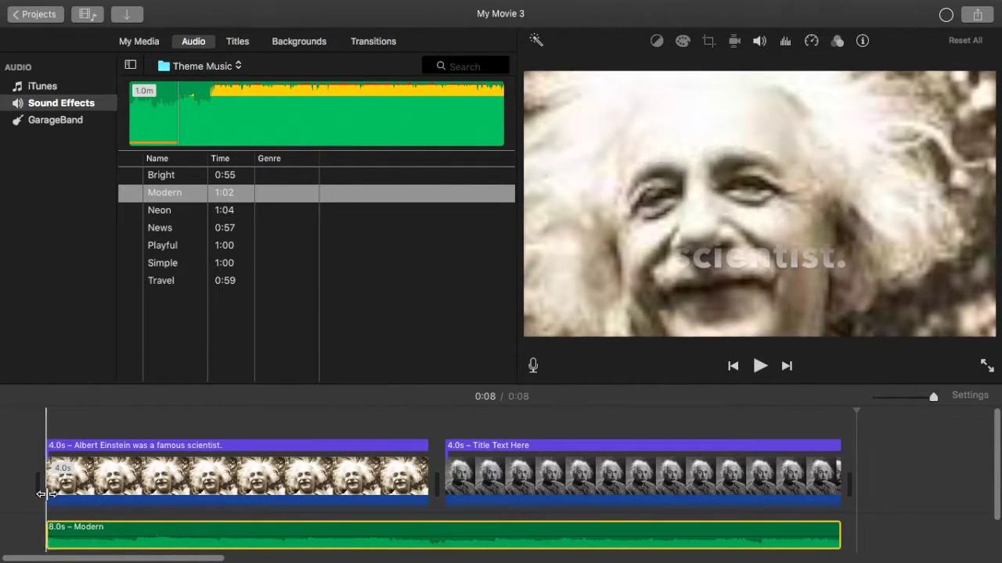
Step: Play the movie with its music from the beginning, in the viewer and in full screen, and return to the editor
key("space")
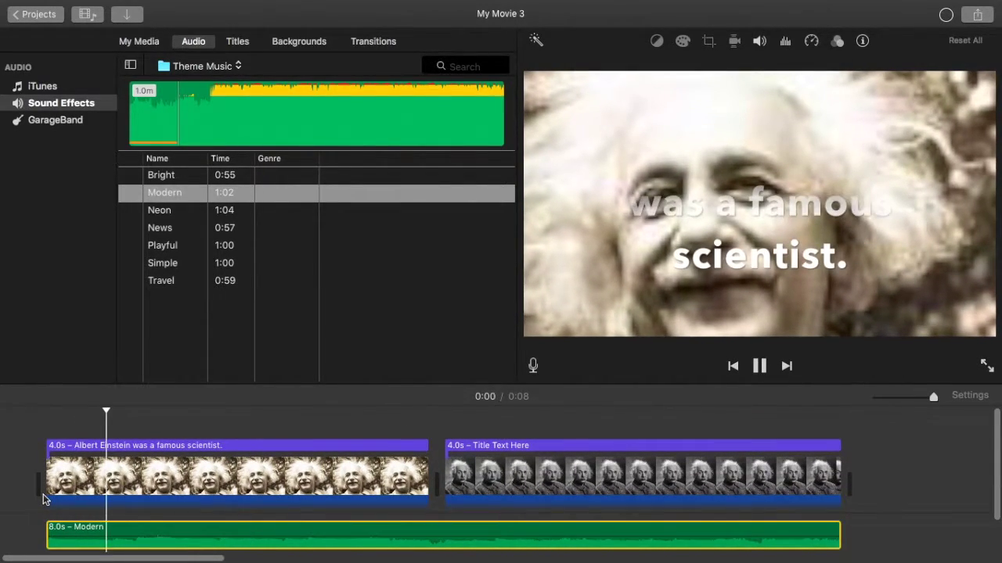
key("space")
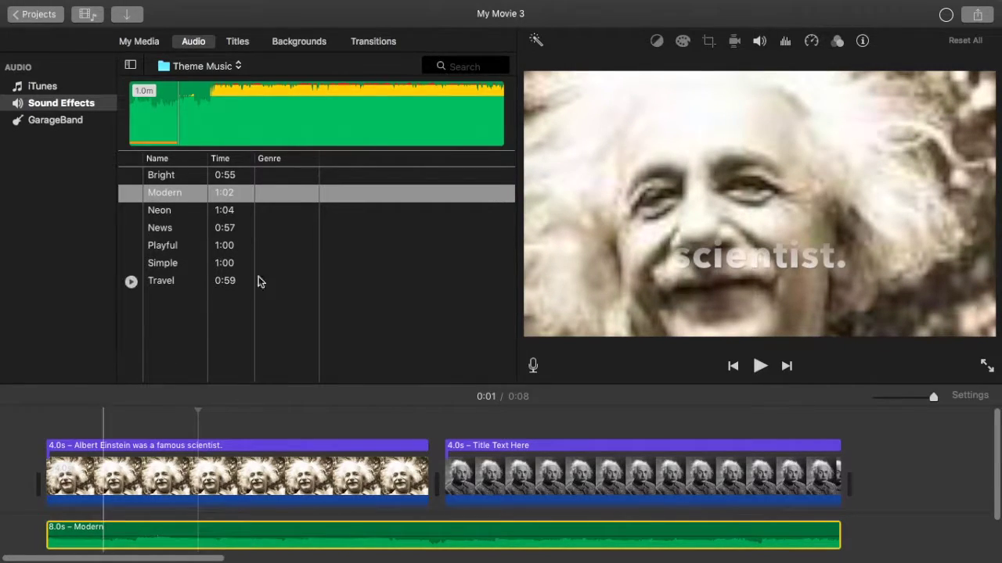
left_click(42, 433)
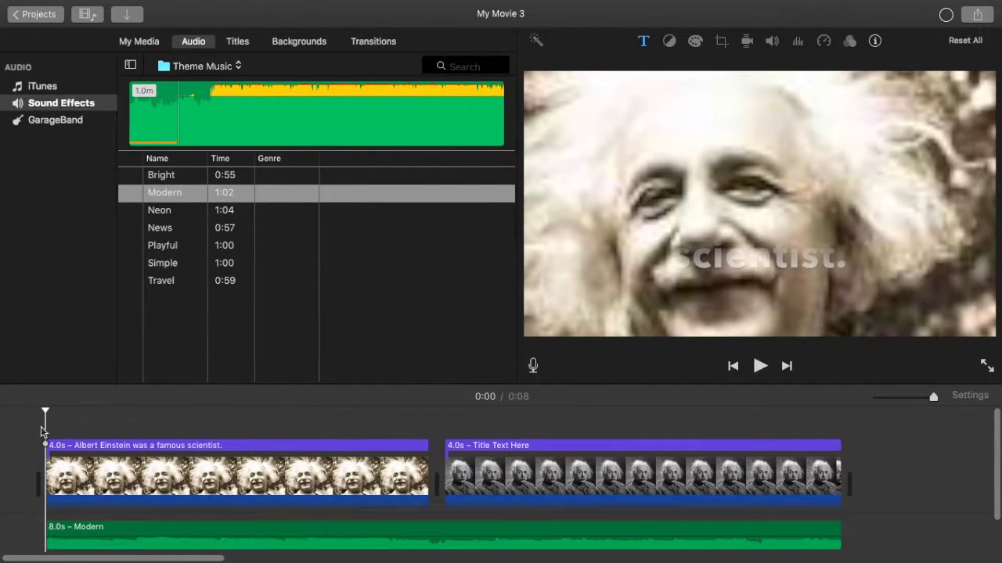
left_click(985, 366)
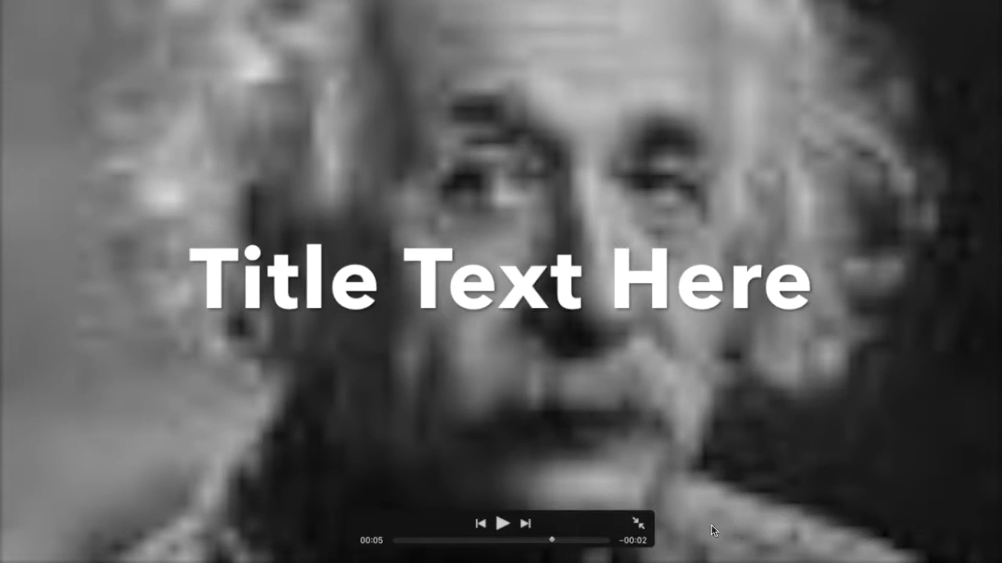
key("Escape")
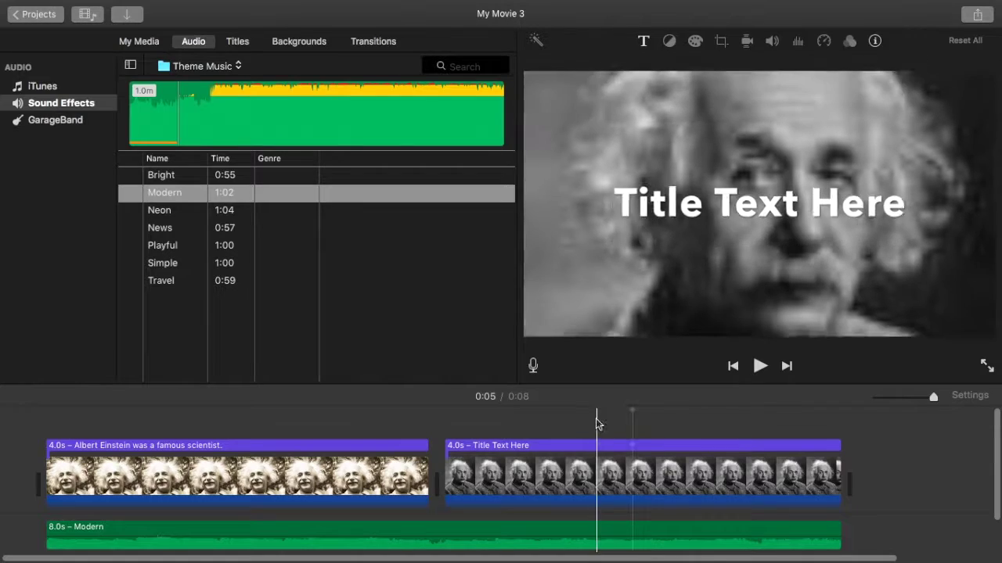
Step: Replace the placeholder title over the second clip with "He created The Theory of Reletivity" and commit the text
left_click(600, 446)
double_click(612, 445)
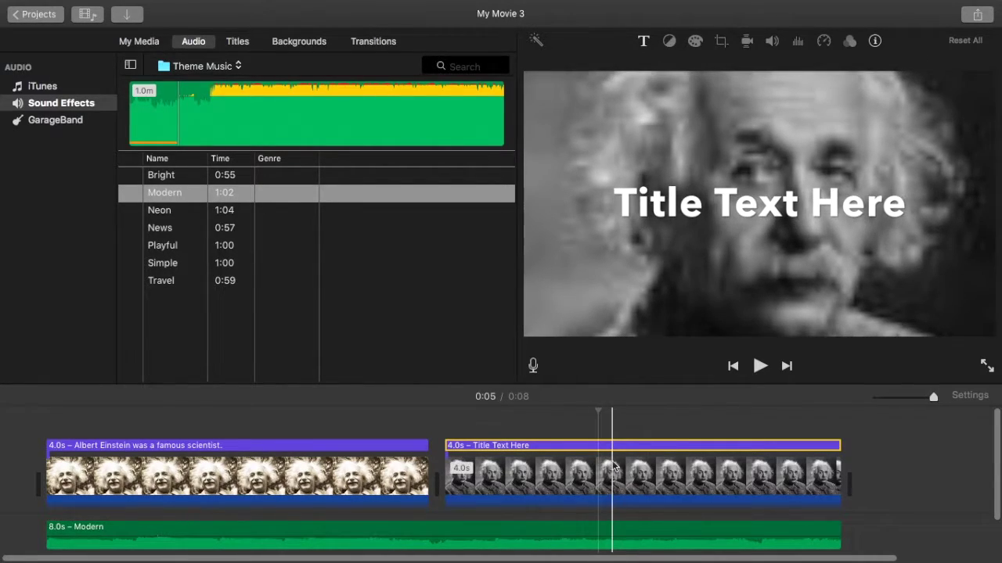
key("BackSpace")
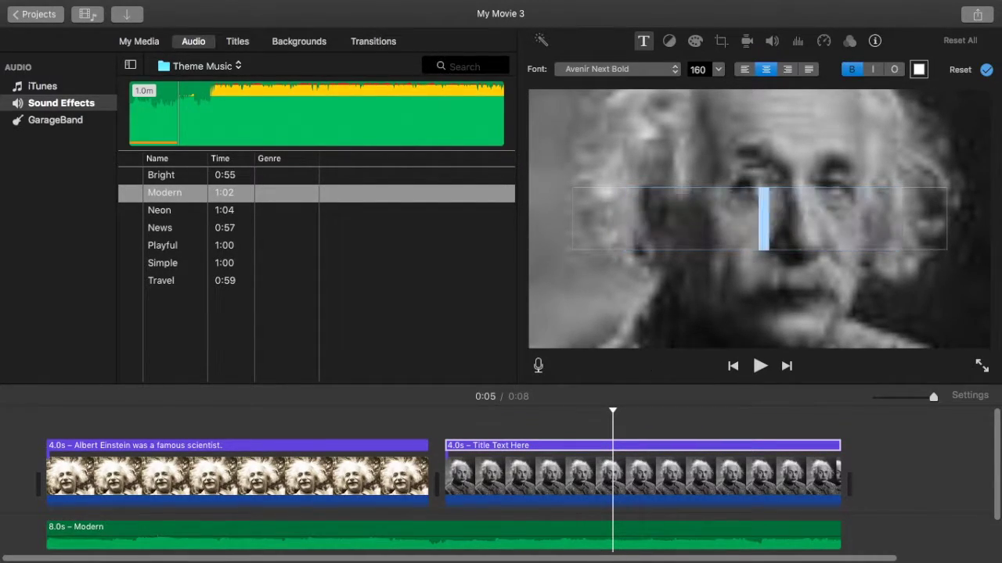
type("He c")
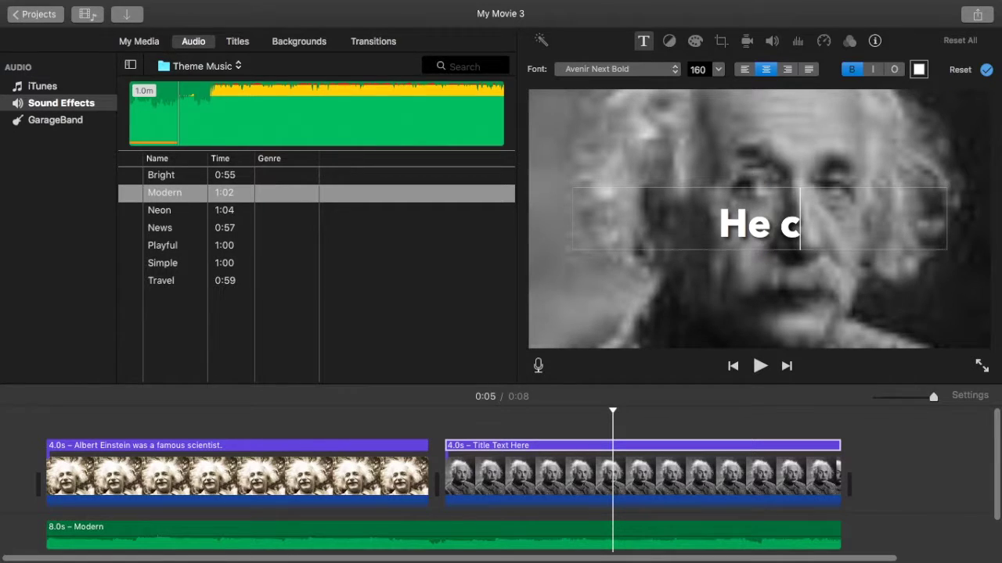
type("reated T")
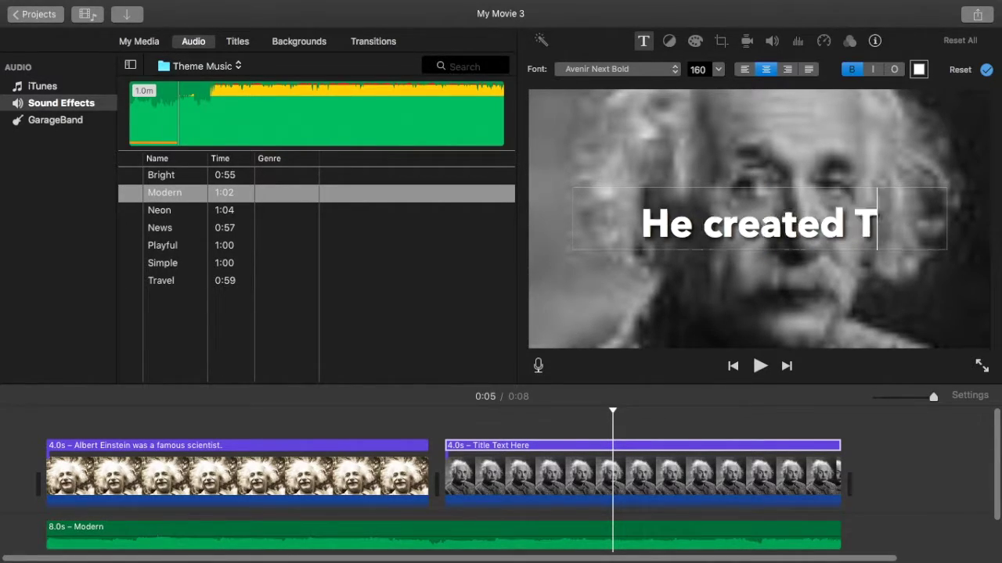
type("he Theor")
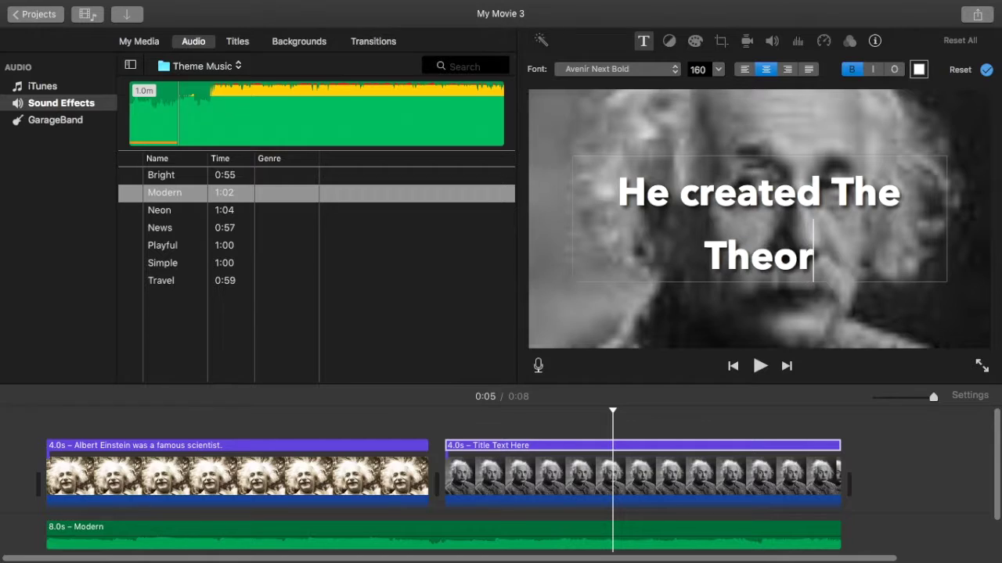
type("y of R")
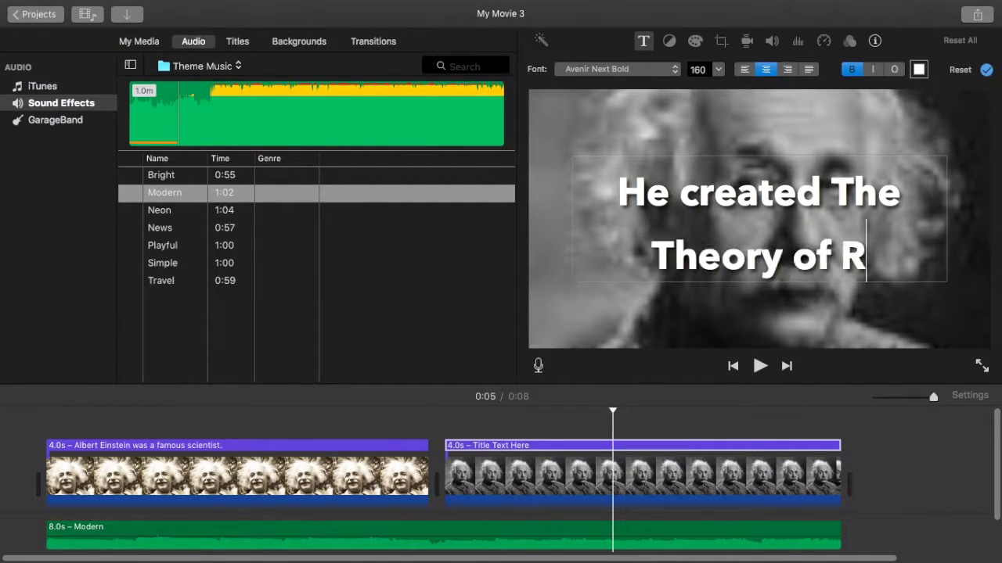
type("eletivity")
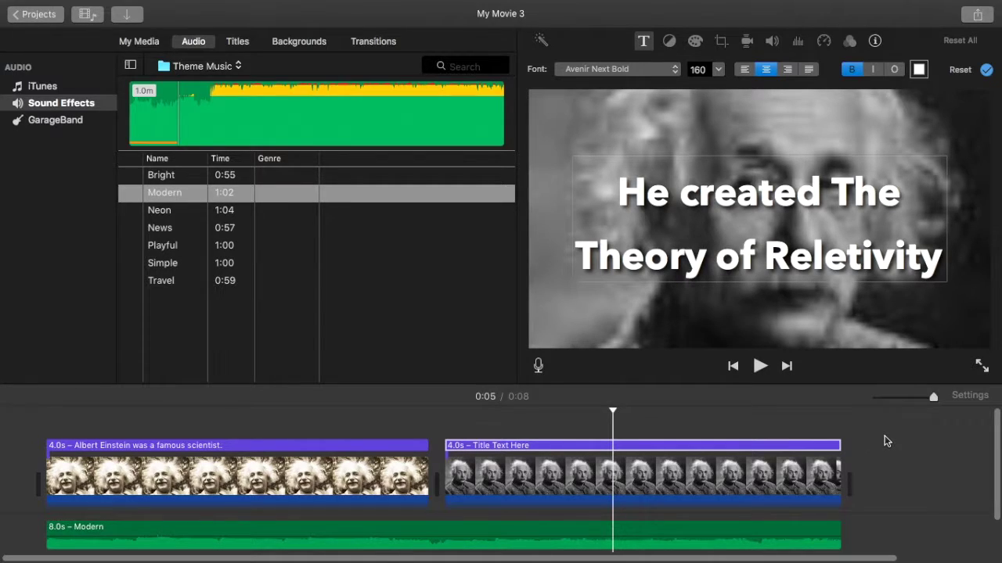
left_click(857, 293)
key("super+a")
left_click(943, 415)
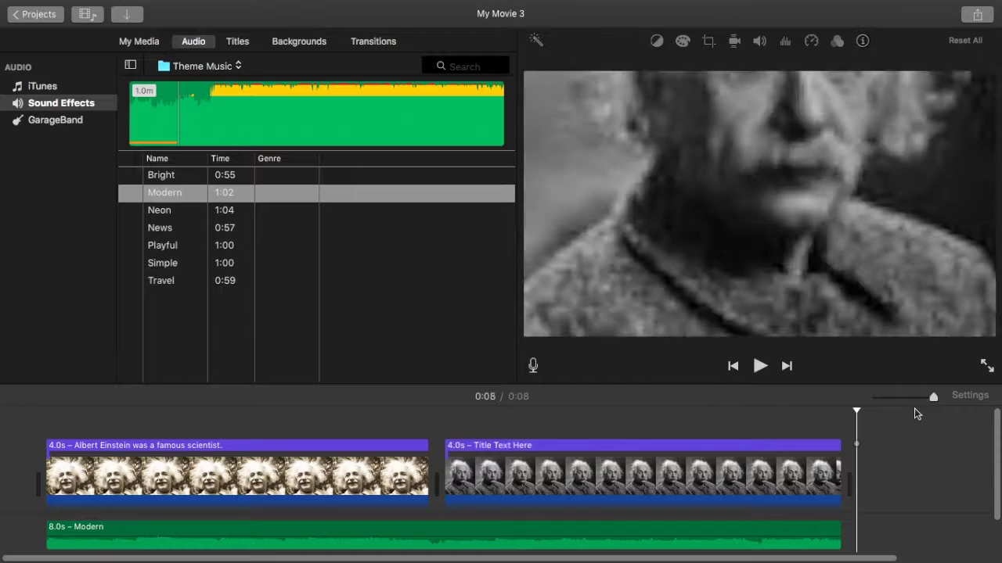
Step: Review the whole movie in full screen from the first clip to the end and return to the editor
left_click(13, 446)
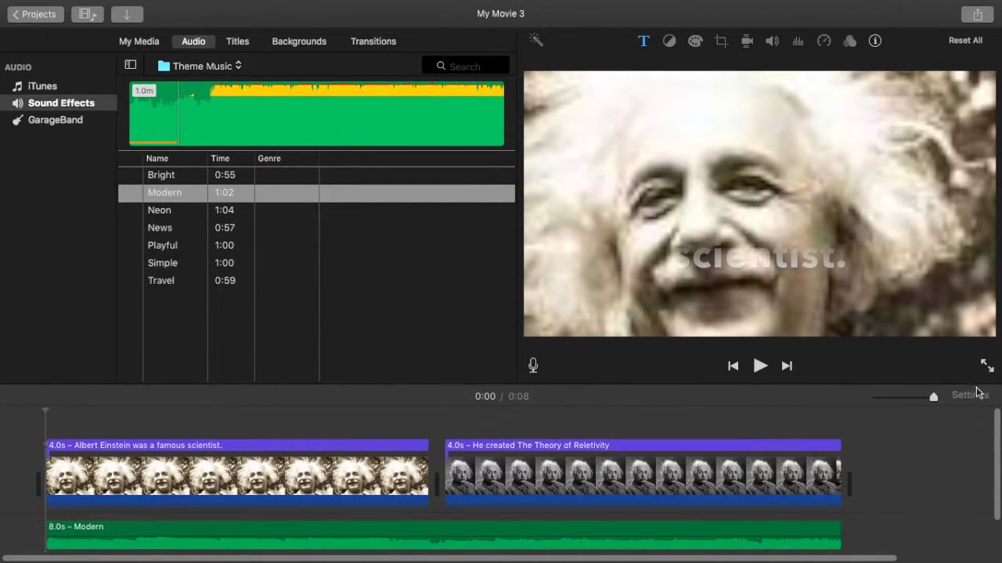
key("super+shift+f")
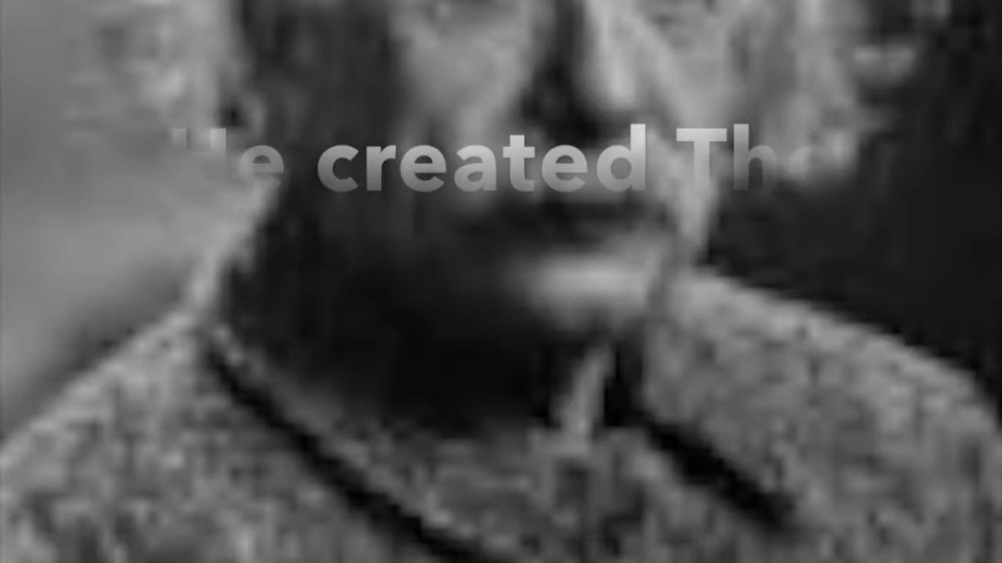
key("space")
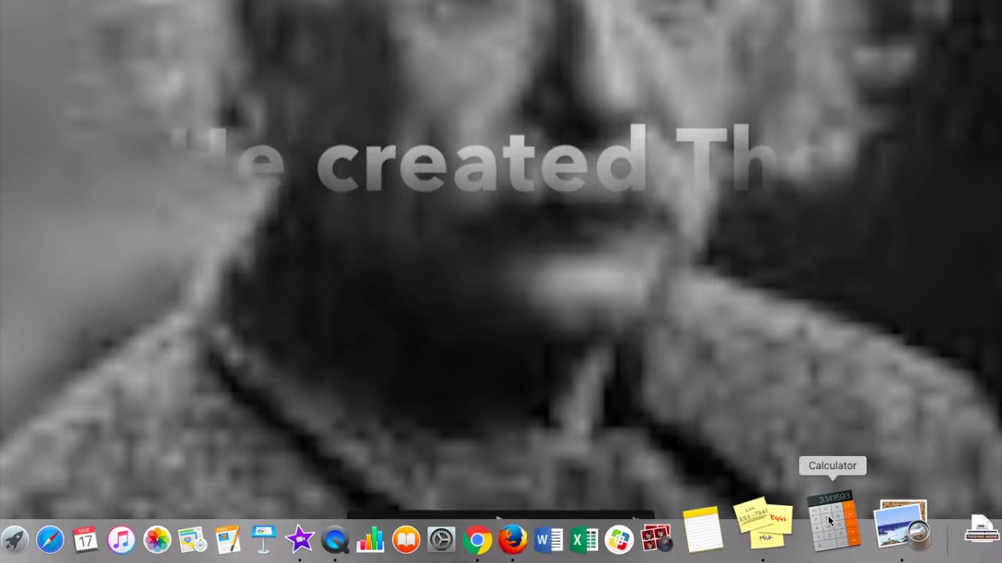
key("Escape")
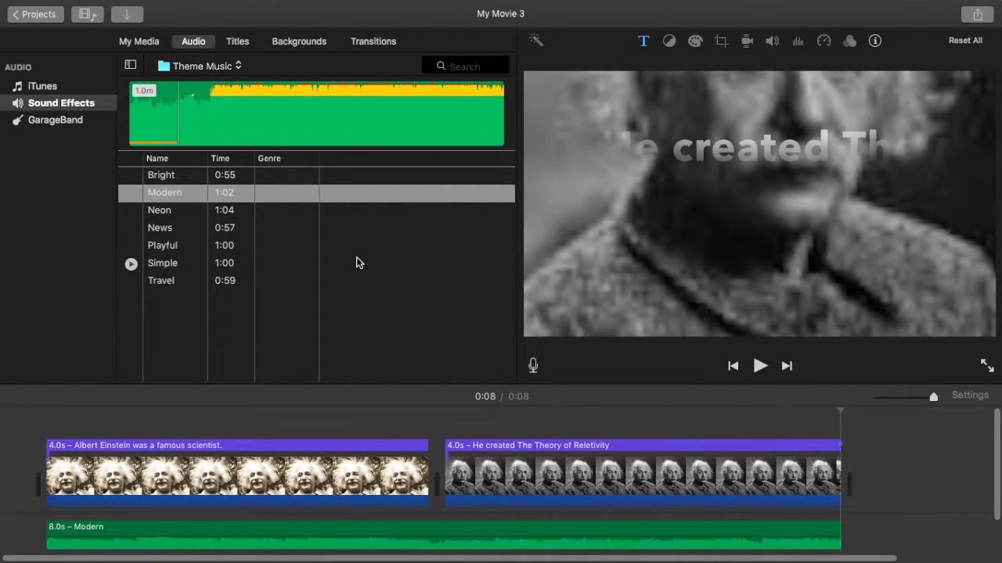
Step: Record a short webcam video with the FaceTime HD Camera into the 12-2-16 event and stop the recording
left_click(124, 16)
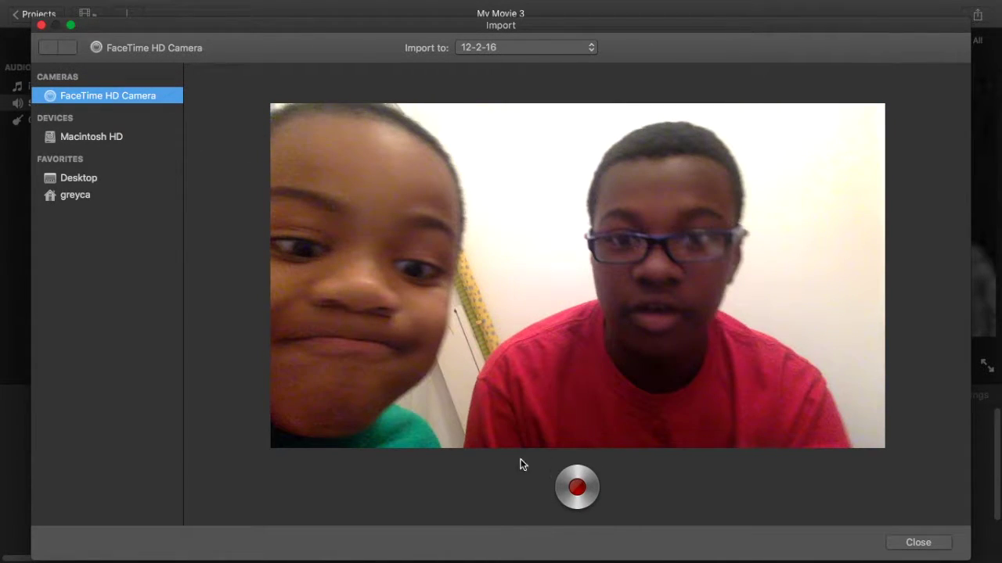
left_click(574, 493)
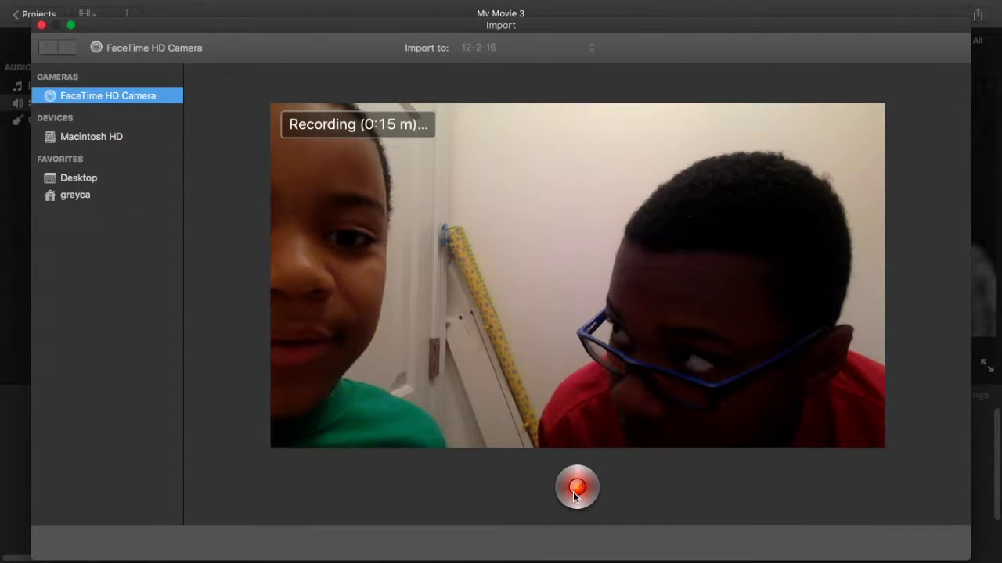
left_click(576, 488)
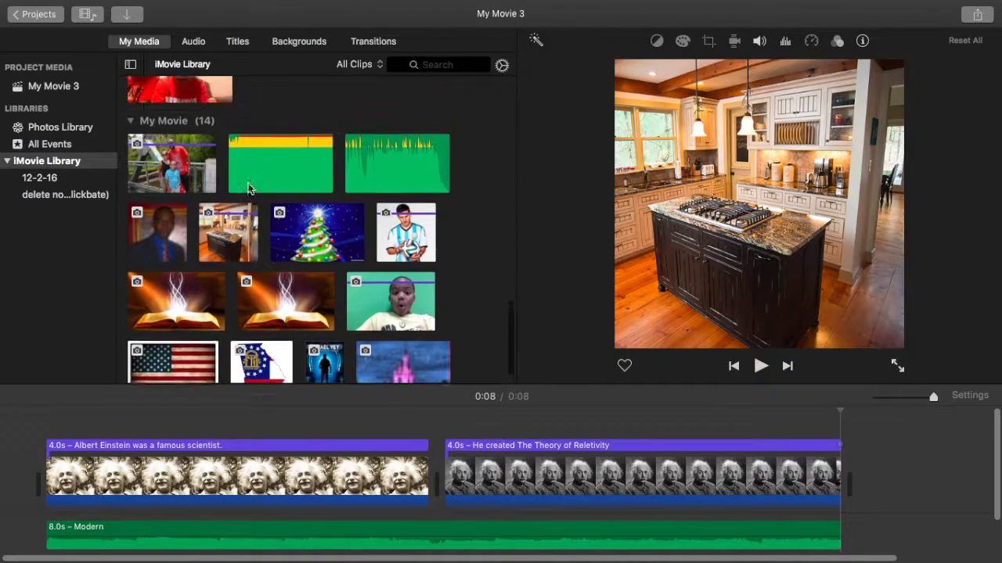
Step: Find the 12.3-second webcam clip in the iMovie Library and add it to the timeline after the second Einstein photo
scroll(292, 283, "down", 2)
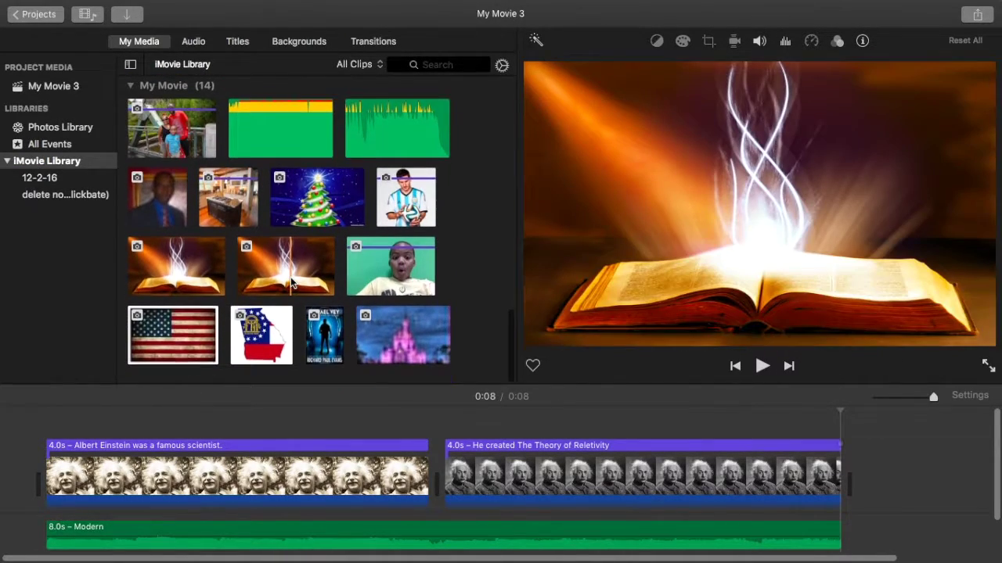
scroll(290, 279, "up", 10)
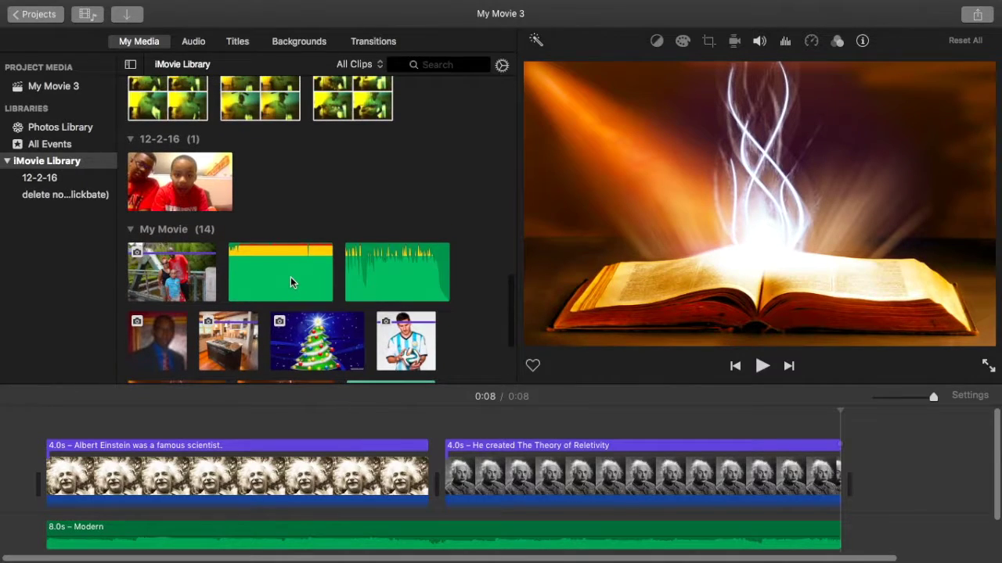
scroll(301, 250, "up", 2)
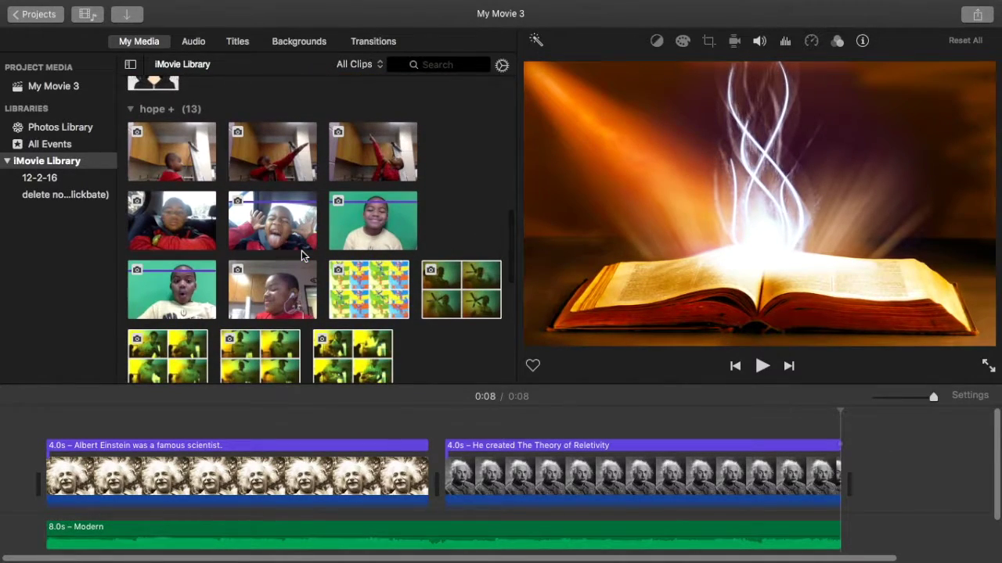
left_click(94, 144)
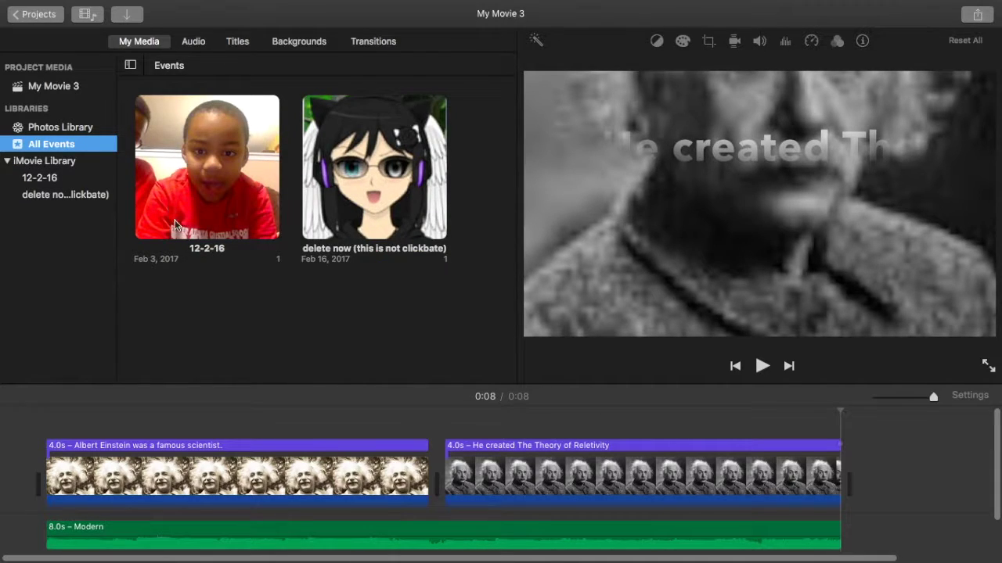
left_click(188, 206)
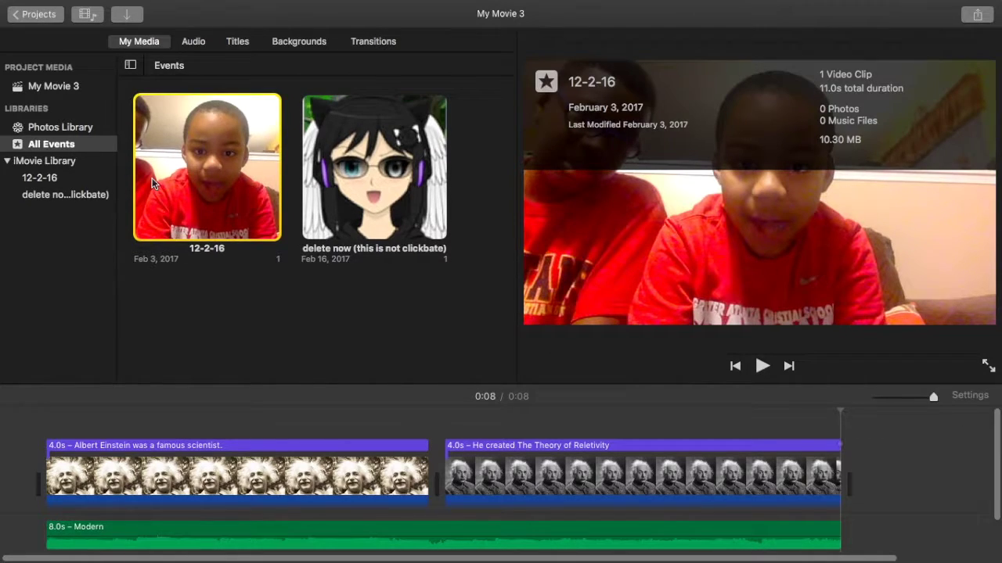
left_click(67, 160)
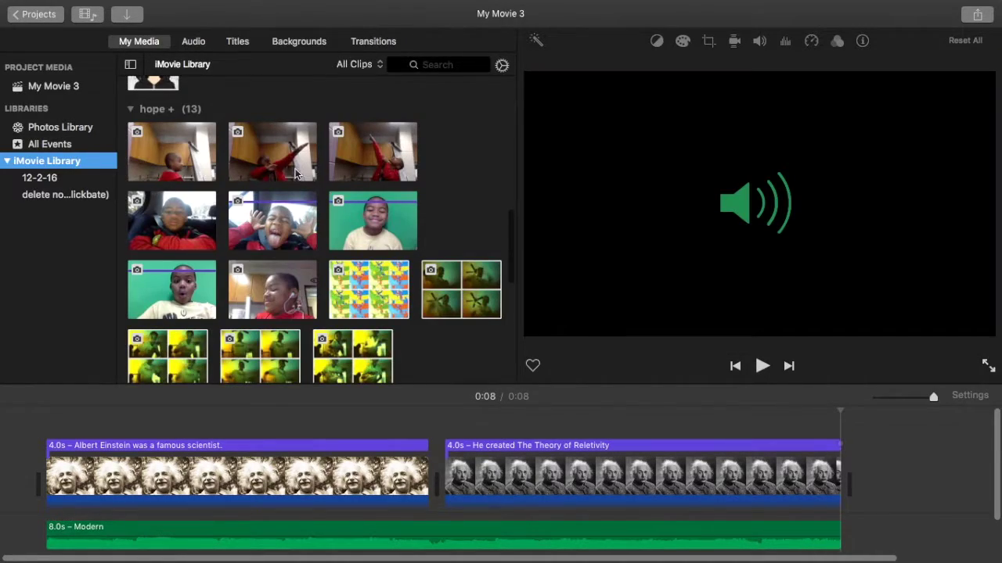
scroll(296, 174, "up", 10)
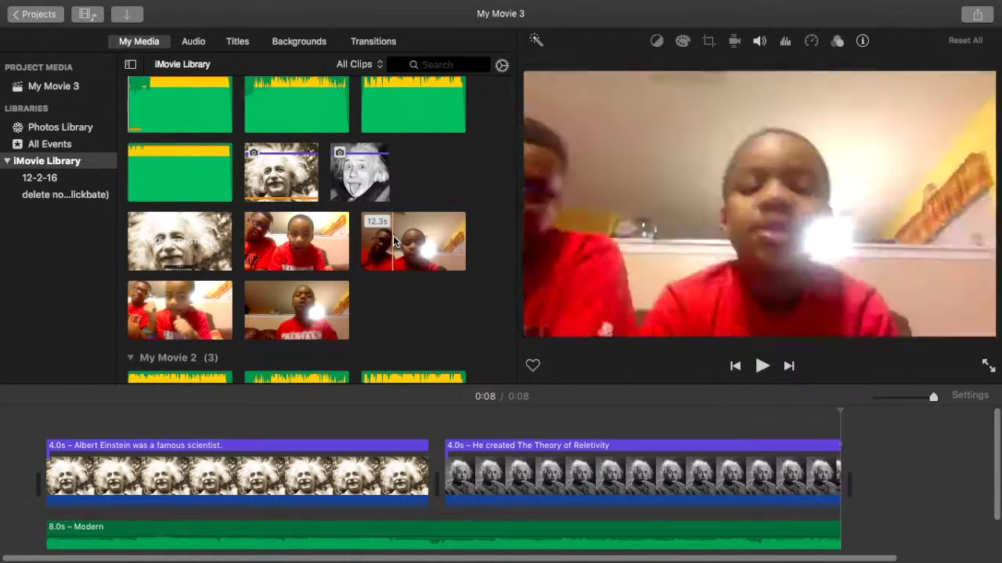
left_click(413, 262)
left_click_drag(413, 262, 887, 455)
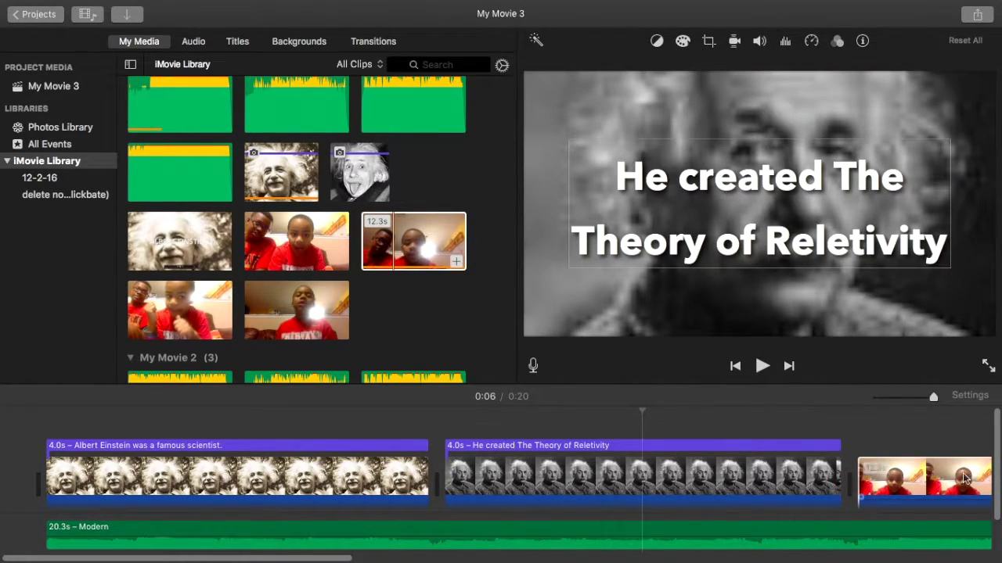
Step: Preview the added webcam clip in full screen, replay the movie from near its beginning, and return to the editor
left_click(910, 477)
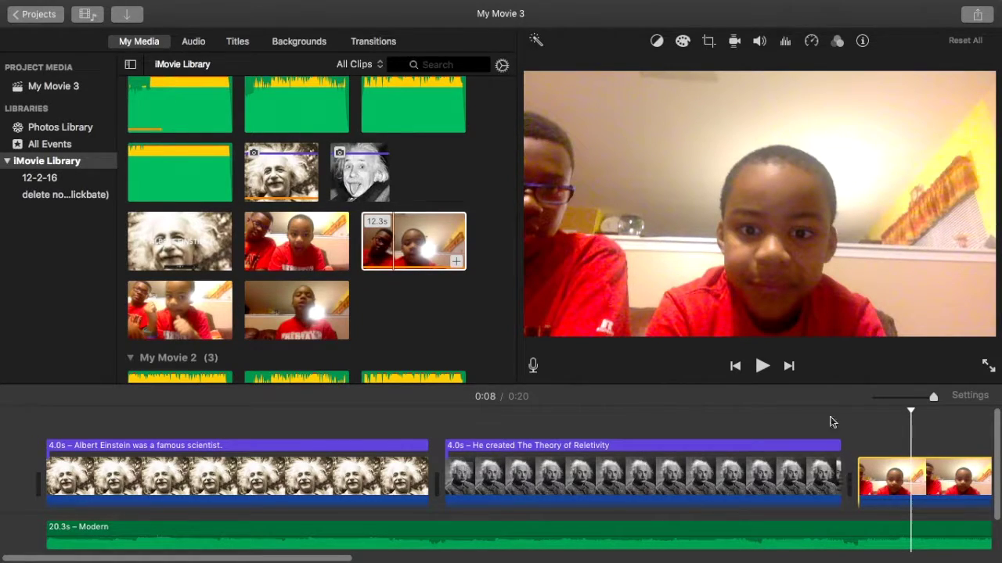
left_click(859, 472)
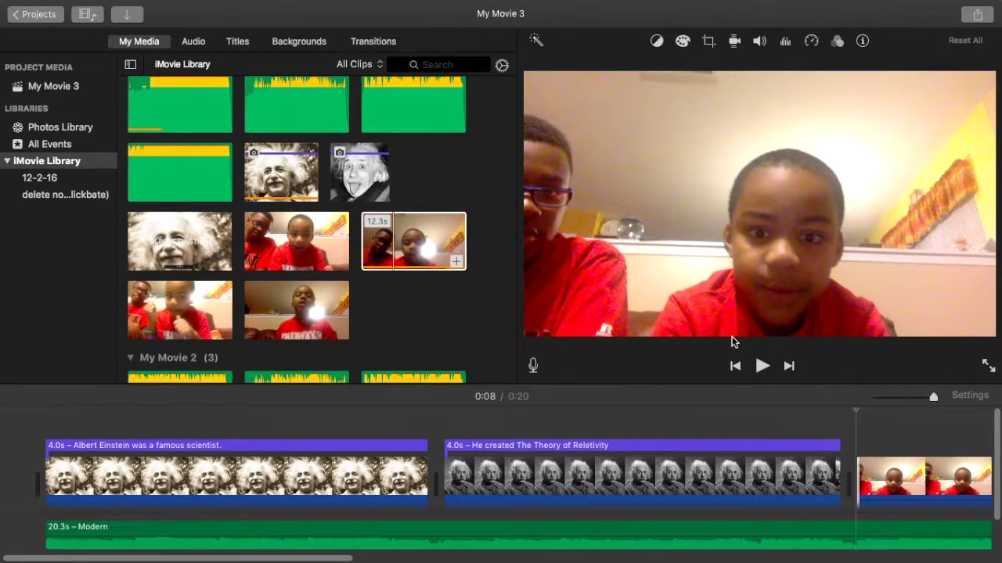
left_click(987, 369)
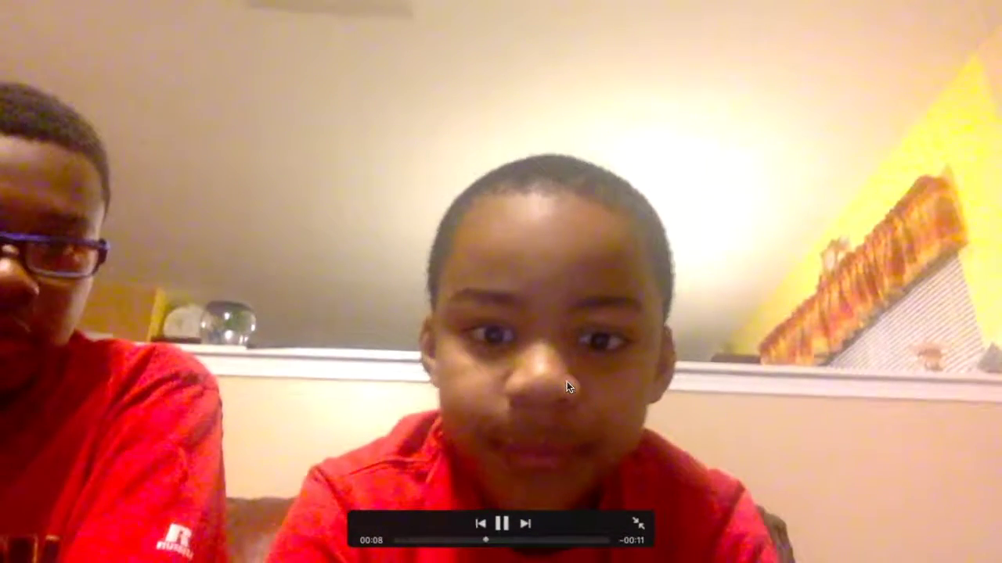
left_click(502, 523)
left_click_drag(500, 542, 377, 543)
left_click(501, 523)
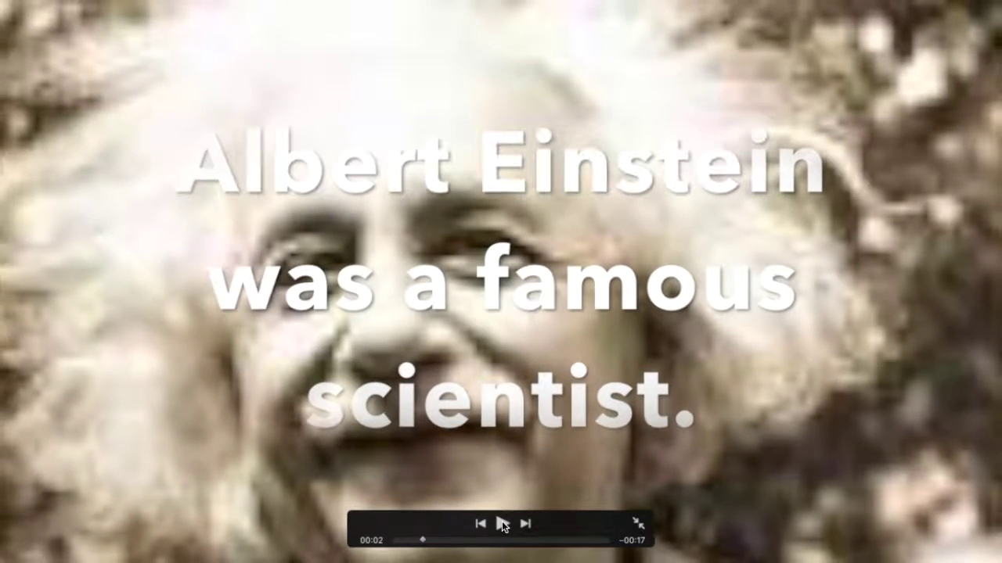
left_click(502, 522)
key("Escape")
Step: Shorten the Modern music track to 8.0 seconds so that it ends with the second photo, before the webcam clip
scroll(778, 540, "up", 5)
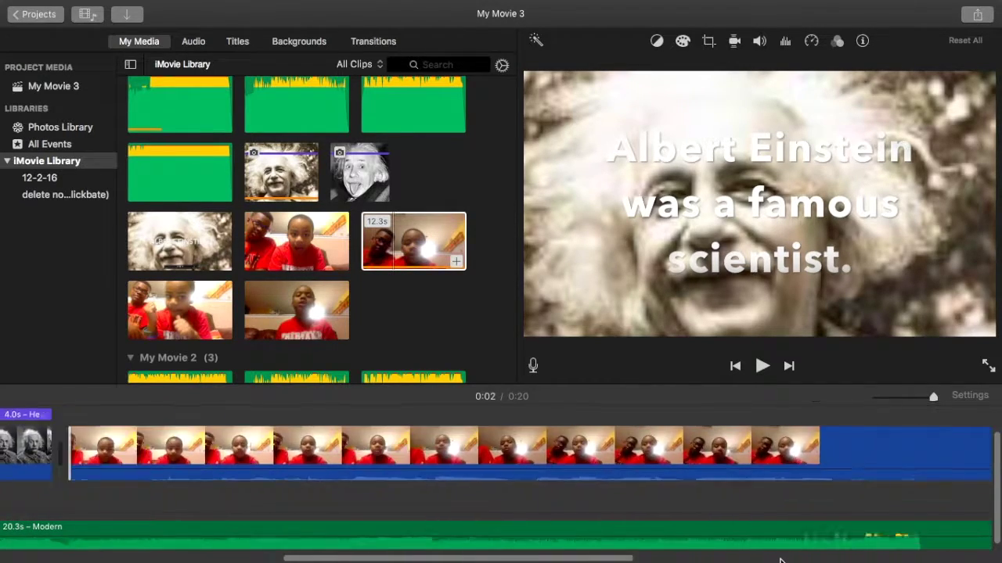
scroll(779, 560, "right", 10)
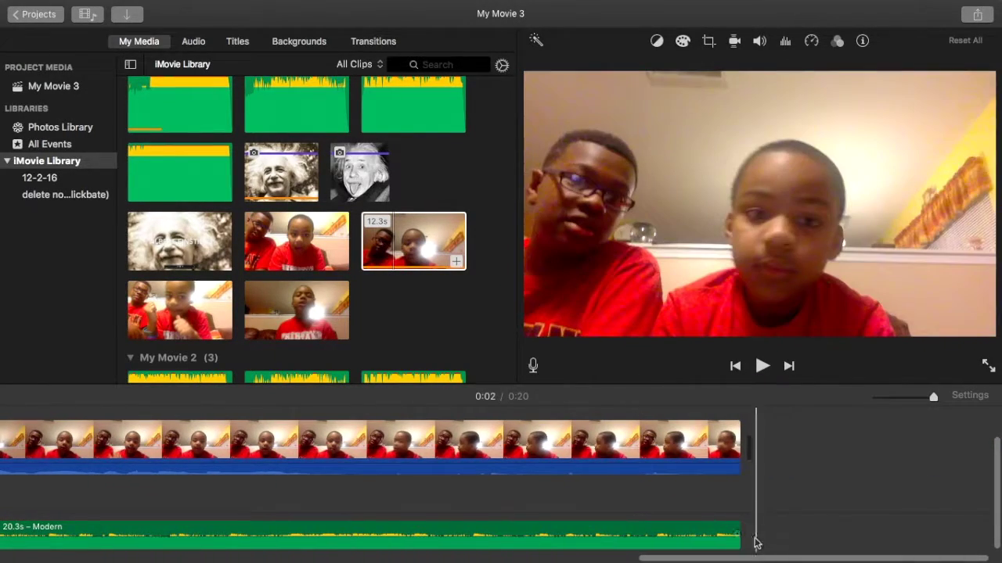
left_click_drag(739, 540, 116, 532)
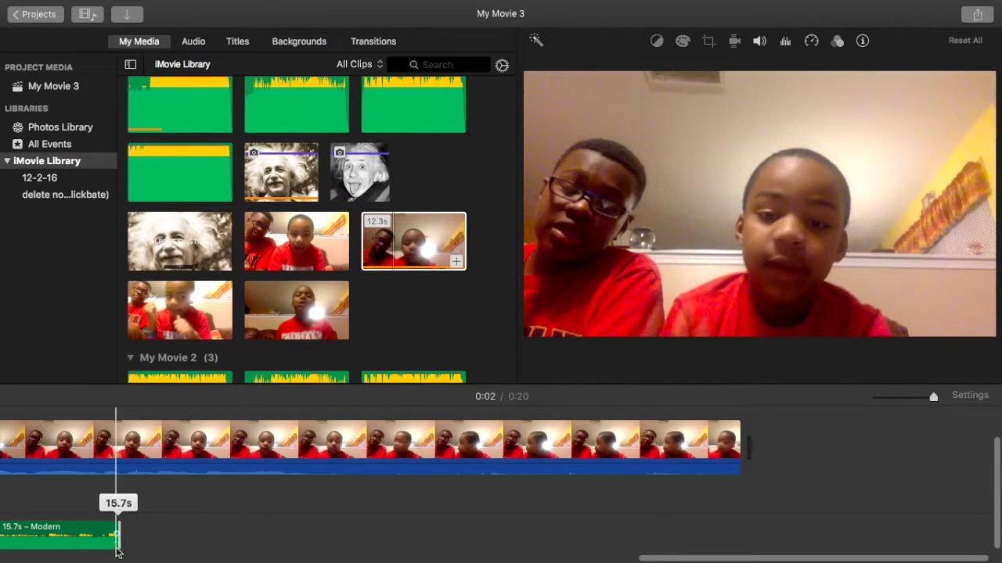
scroll(190, 521, "left", 5)
left_click_drag(475, 532, 16, 546)
scroll(162, 520, "left", 10)
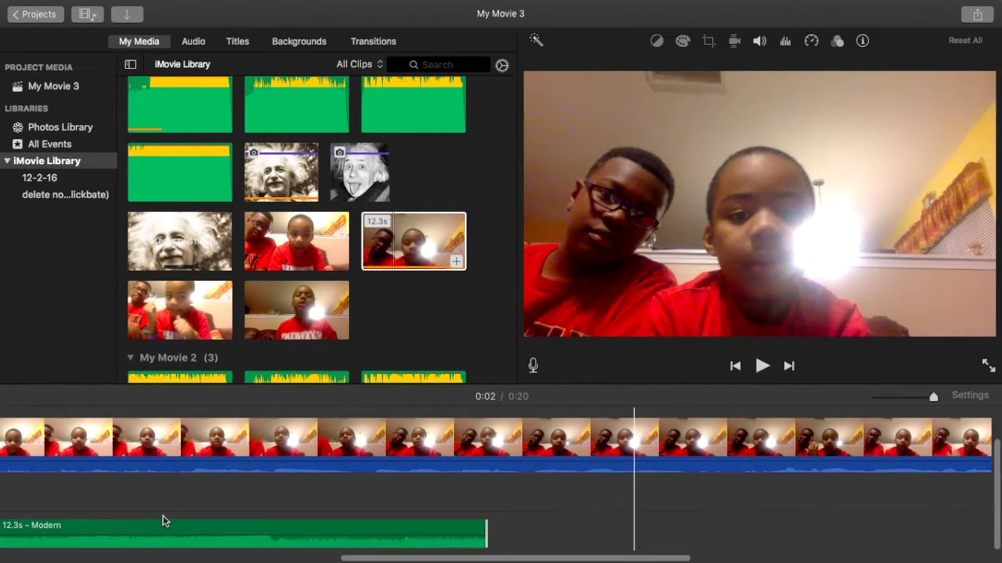
left_click_drag(484, 548, 45, 532)
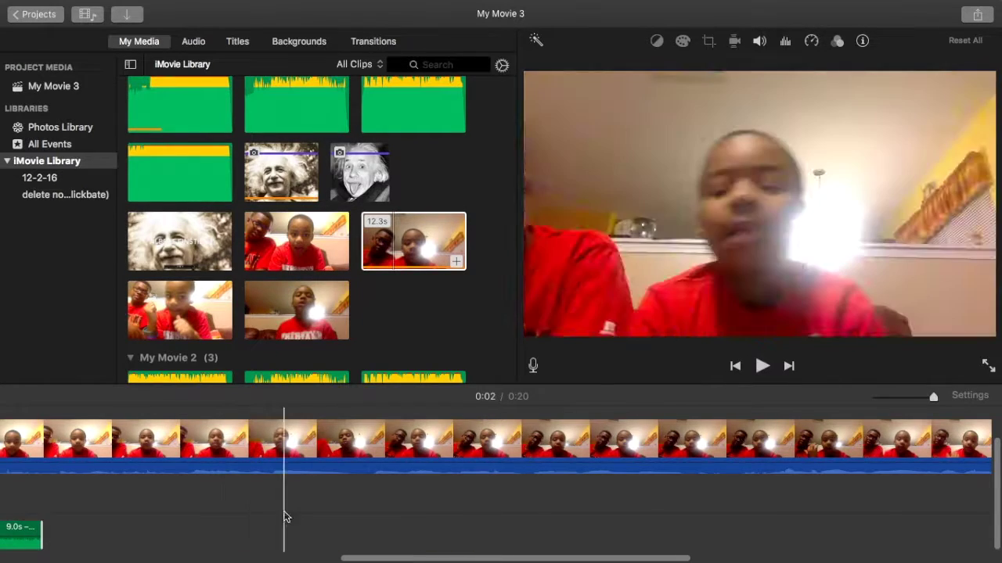
scroll(284, 515, "left", 5)
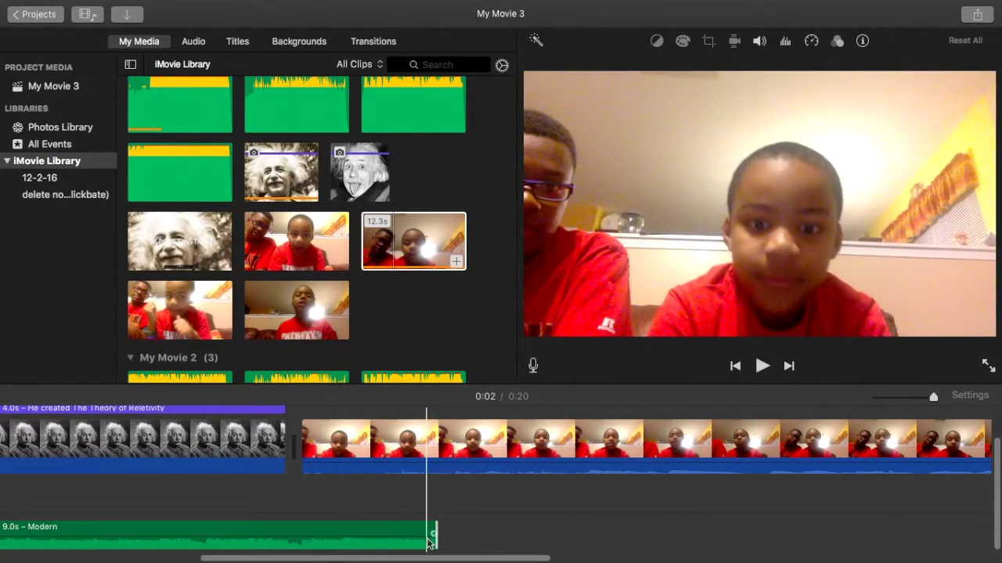
left_click(436, 545)
left_click_drag(435, 545, 291, 535)
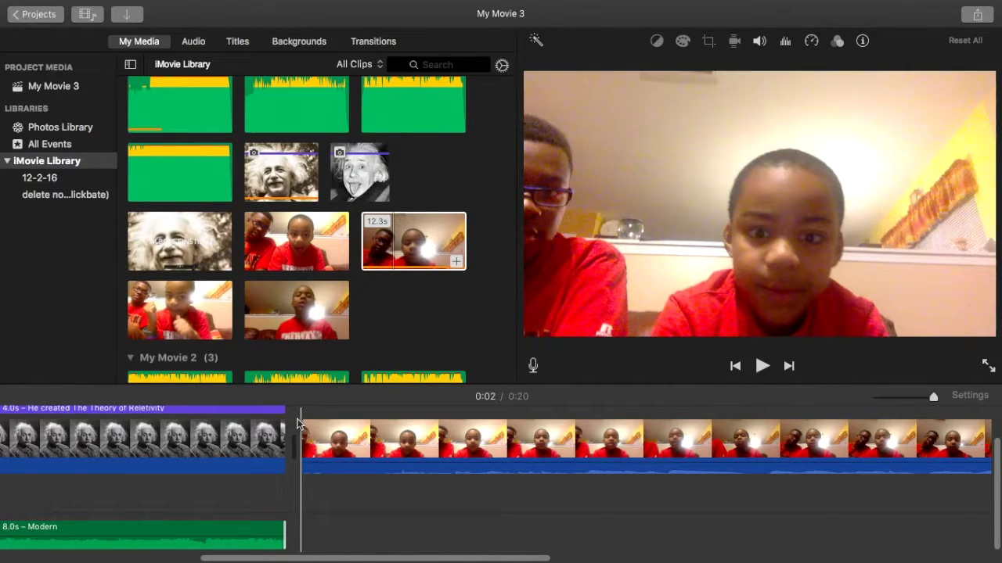
Step: Play the movie in full screen from the start of the first clip and raise the system volume during the webcam clip
scroll(193, 423, "left", 10)
scroll(193, 422, "left", 3)
left_click(45, 425)
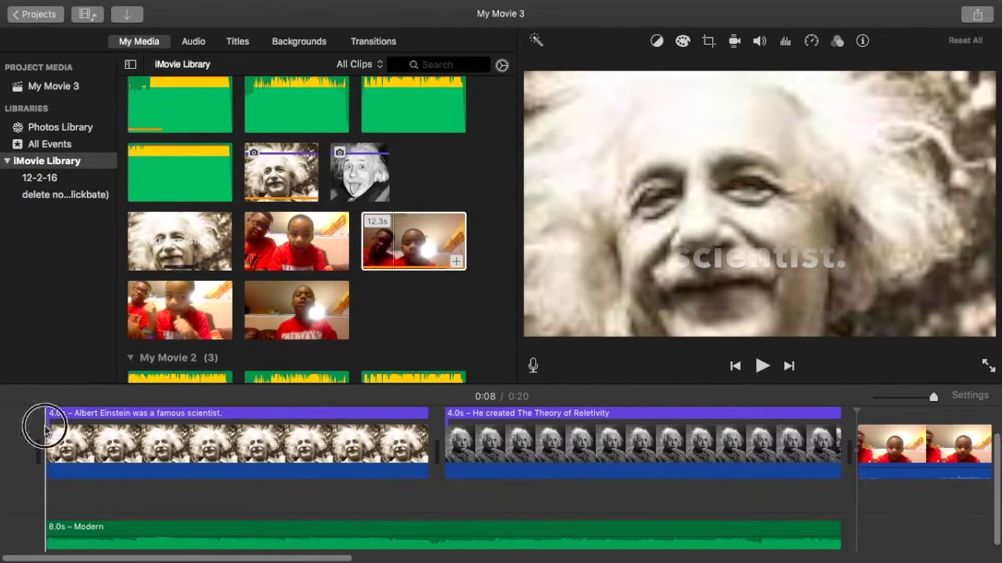
left_click(986, 366)
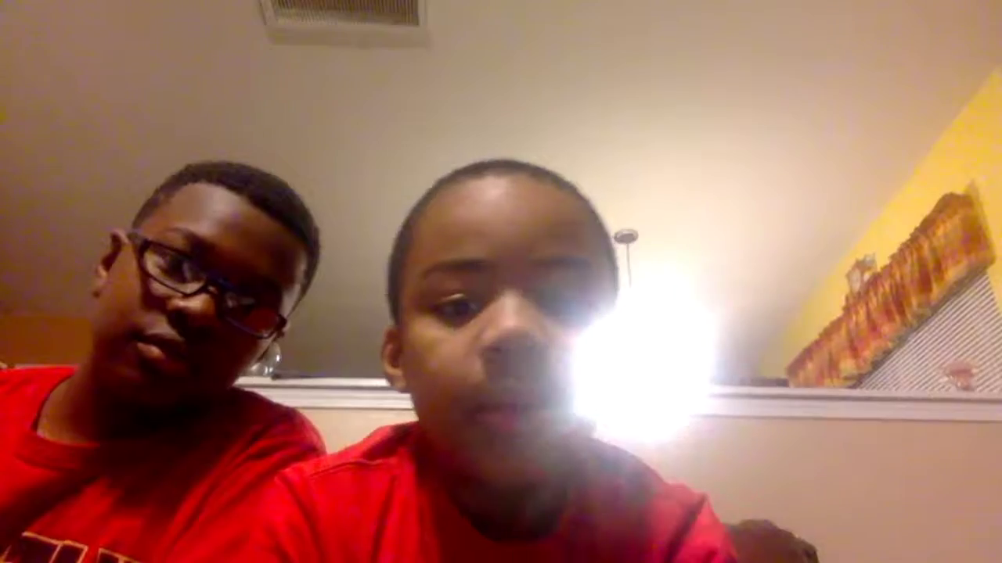
key("XF86AudioRaiseVolume")
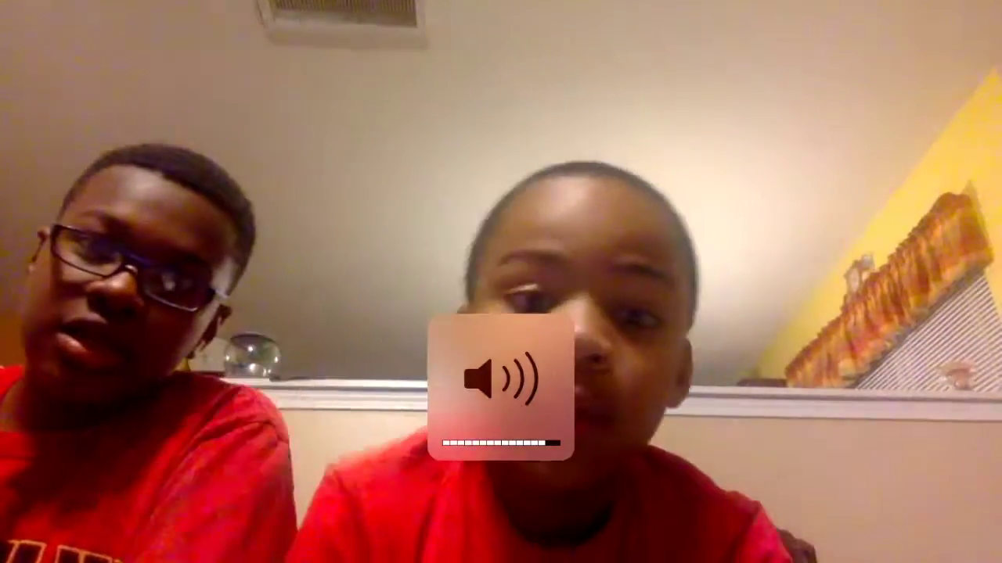